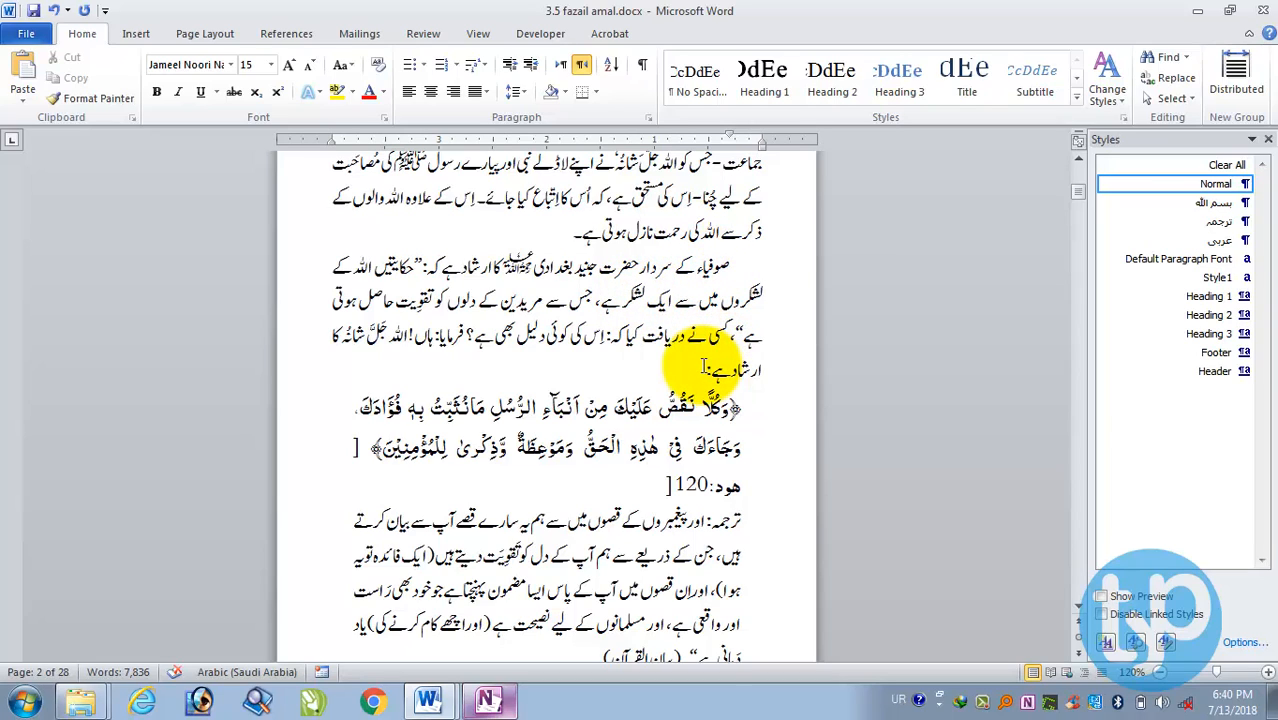
# Find the list of chapters on page 3 and place the cursor within its first label, "پہلا باب".
pyautogui.scroll(-10, 706, 368)
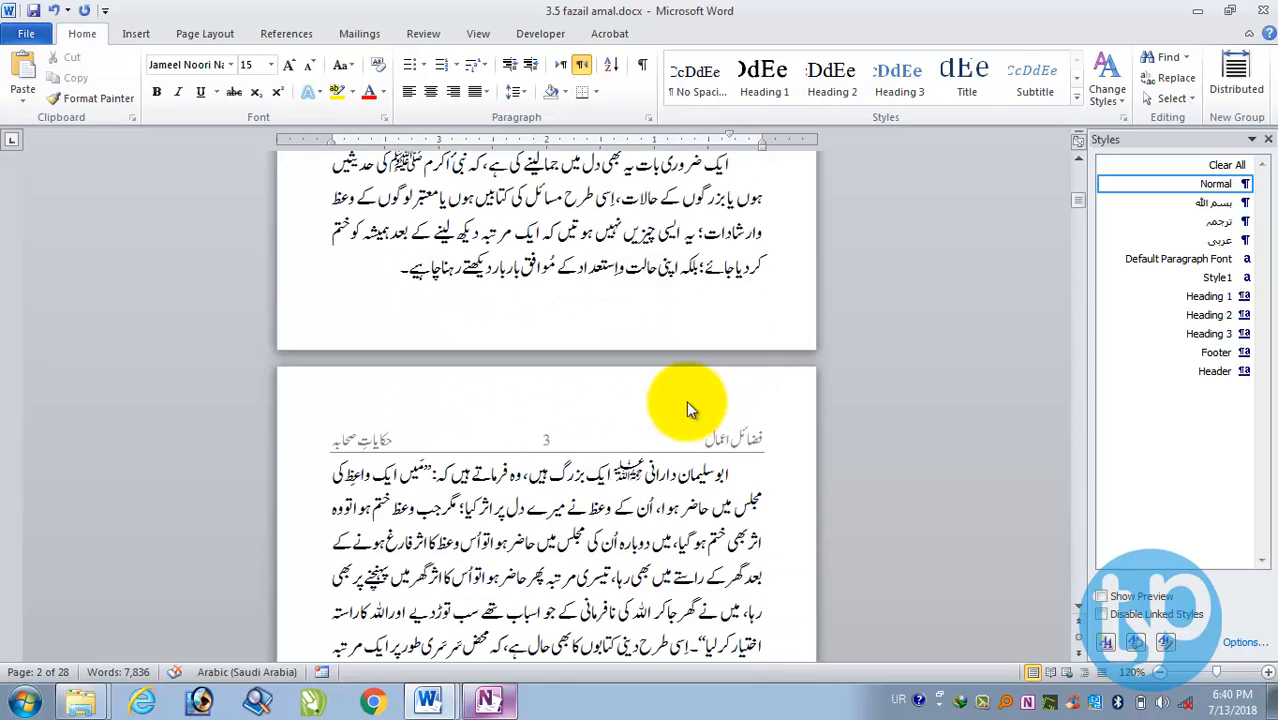
pyautogui.scroll(-4, 688, 400)
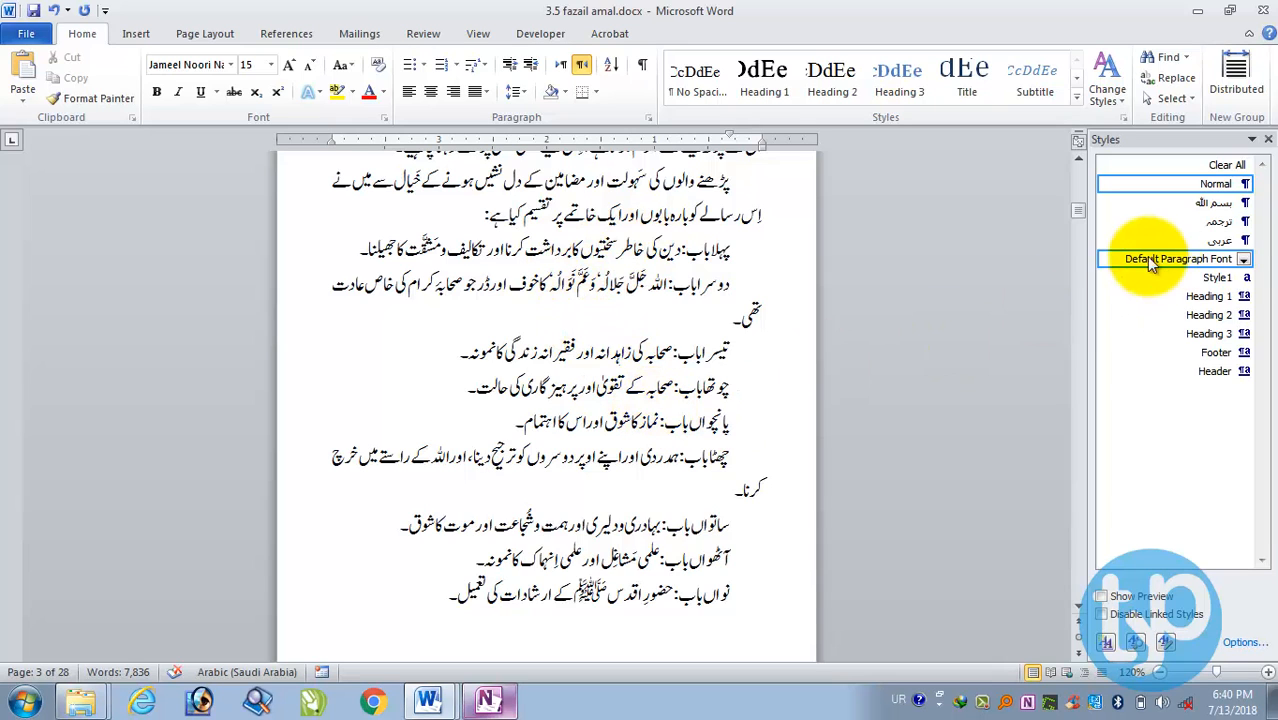
pyautogui.scroll(1, 605, 324)
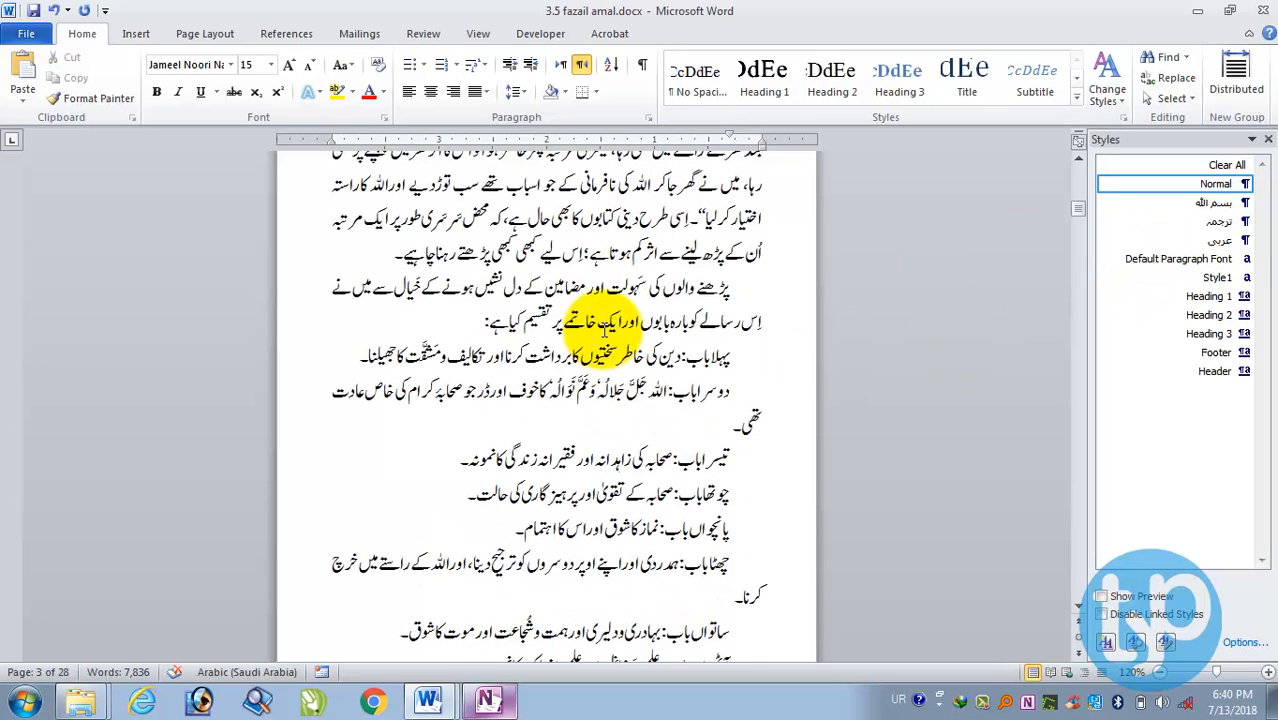
pyautogui.scroll(2, 605, 320)
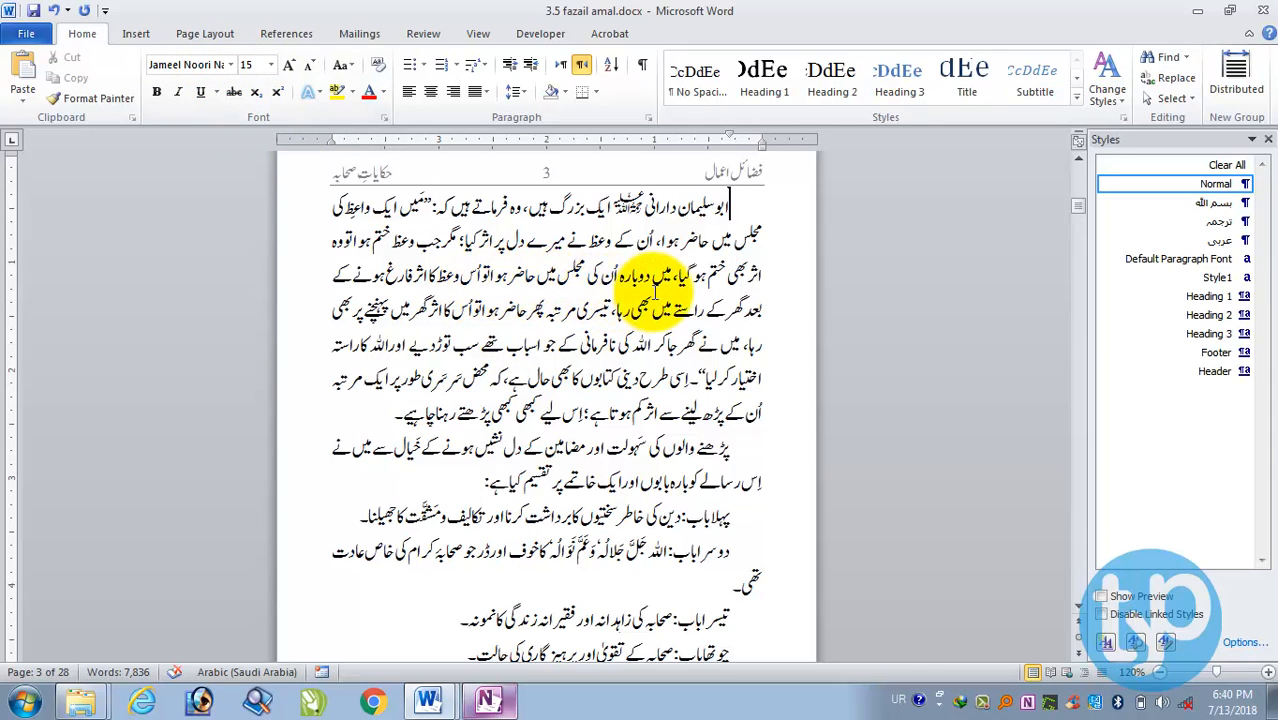
pyautogui.scroll(-2, 677, 425)
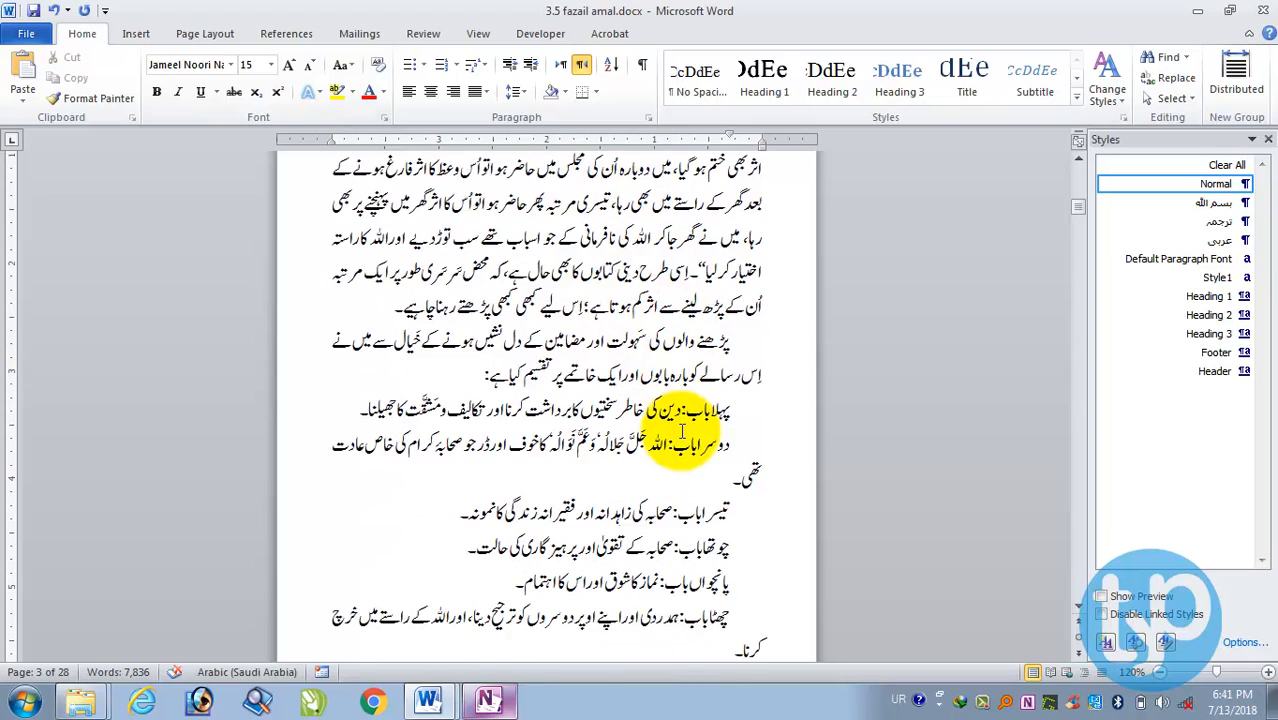
pyautogui.scroll(-2, 683, 432)
pyautogui.doubleClick(708, 302)
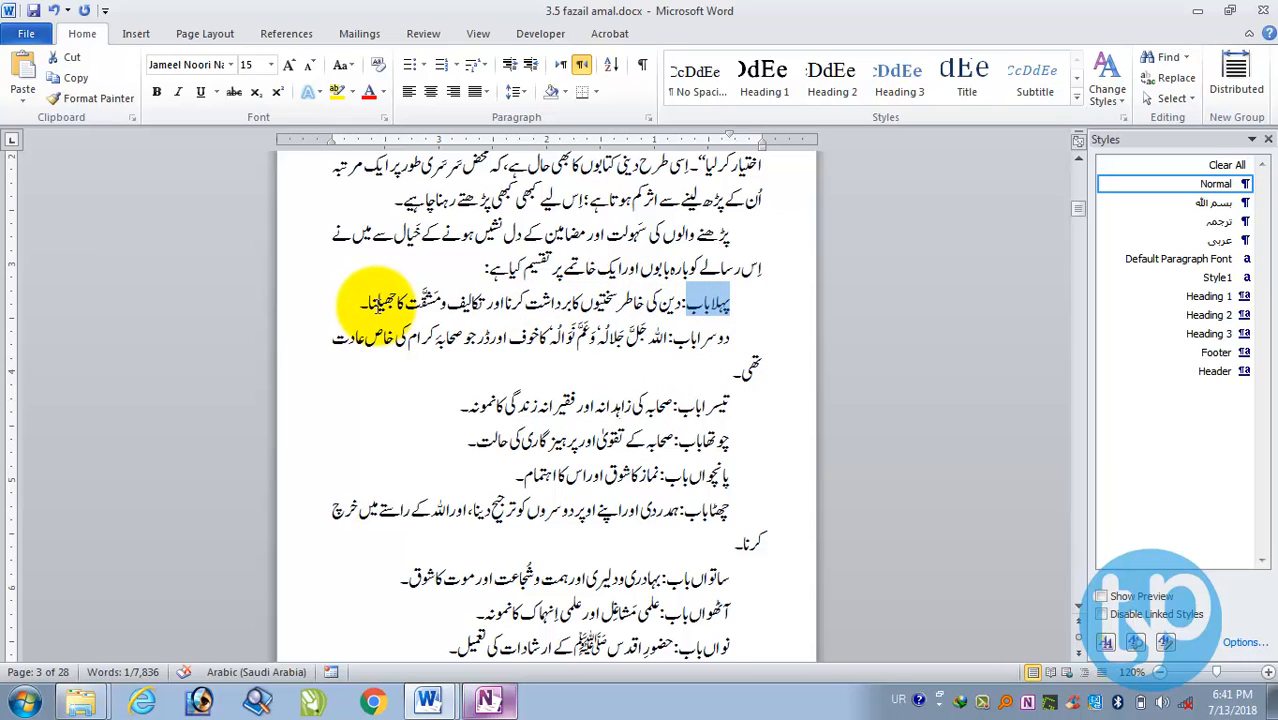
pyautogui.click(710, 302)
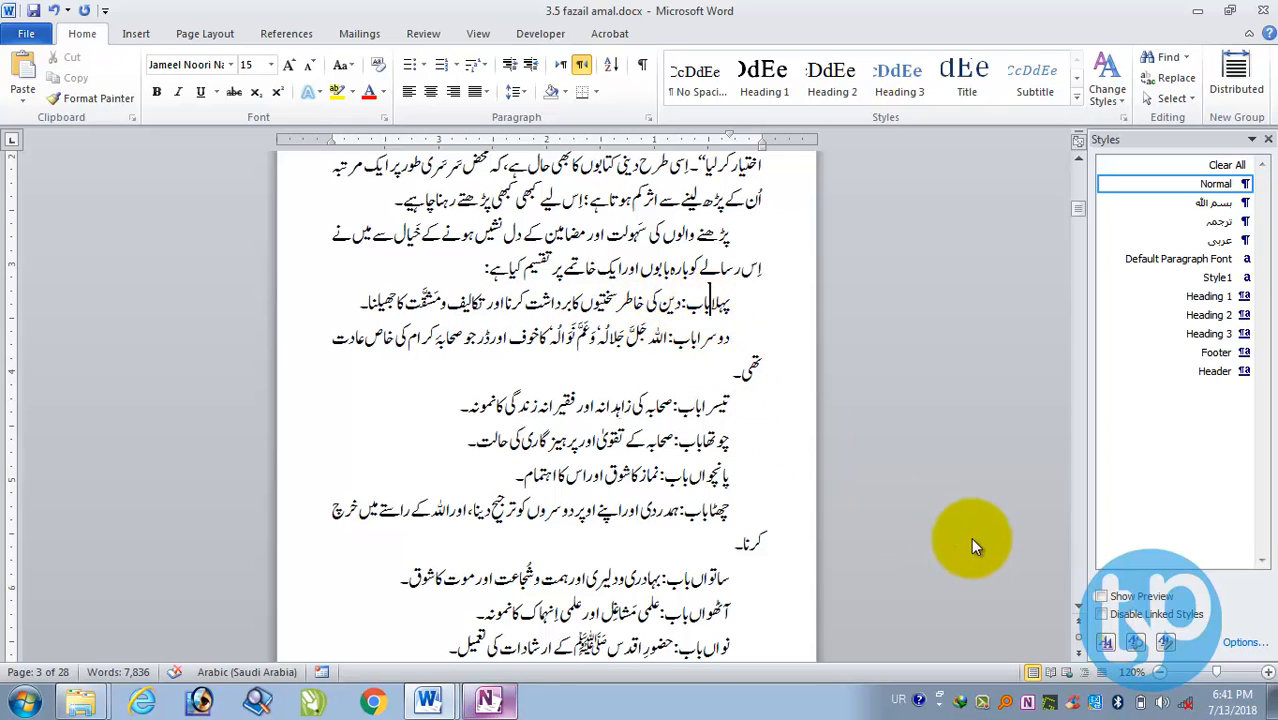
pyautogui.click(710, 307)
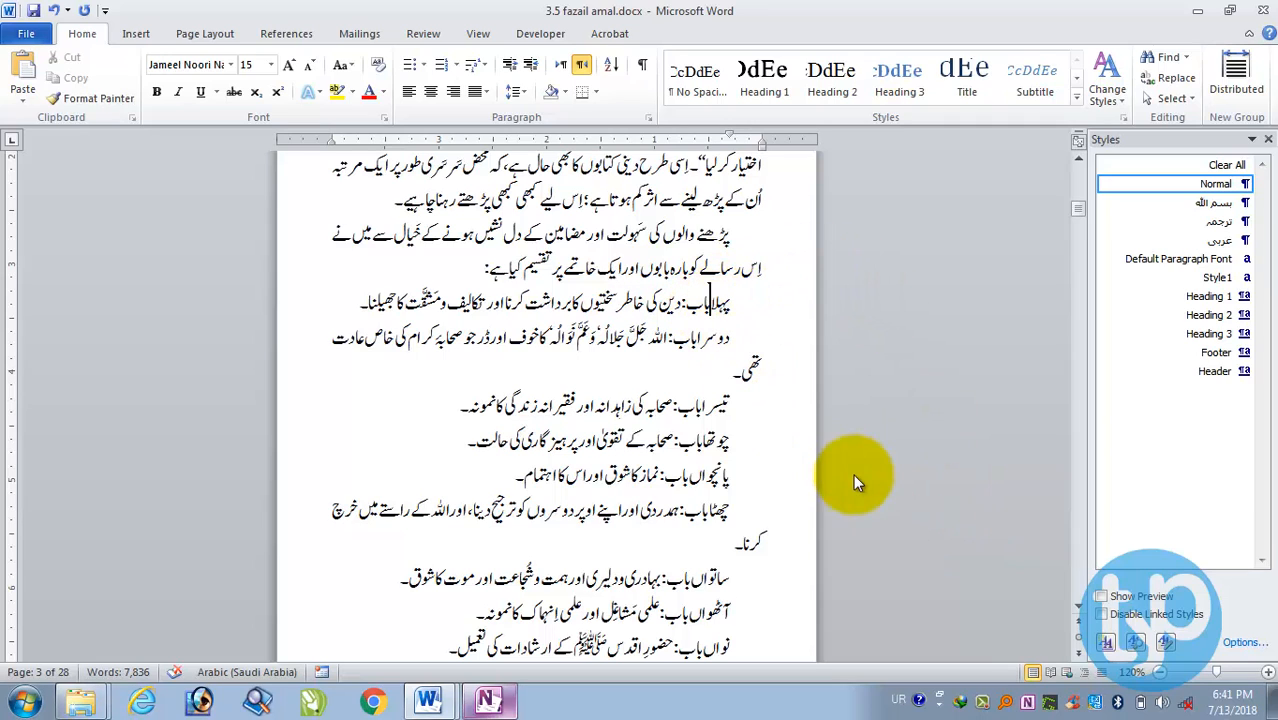
# Start a new style named "بغلی عنوان" and set its style type to Character.
pyautogui.click(1107, 645)
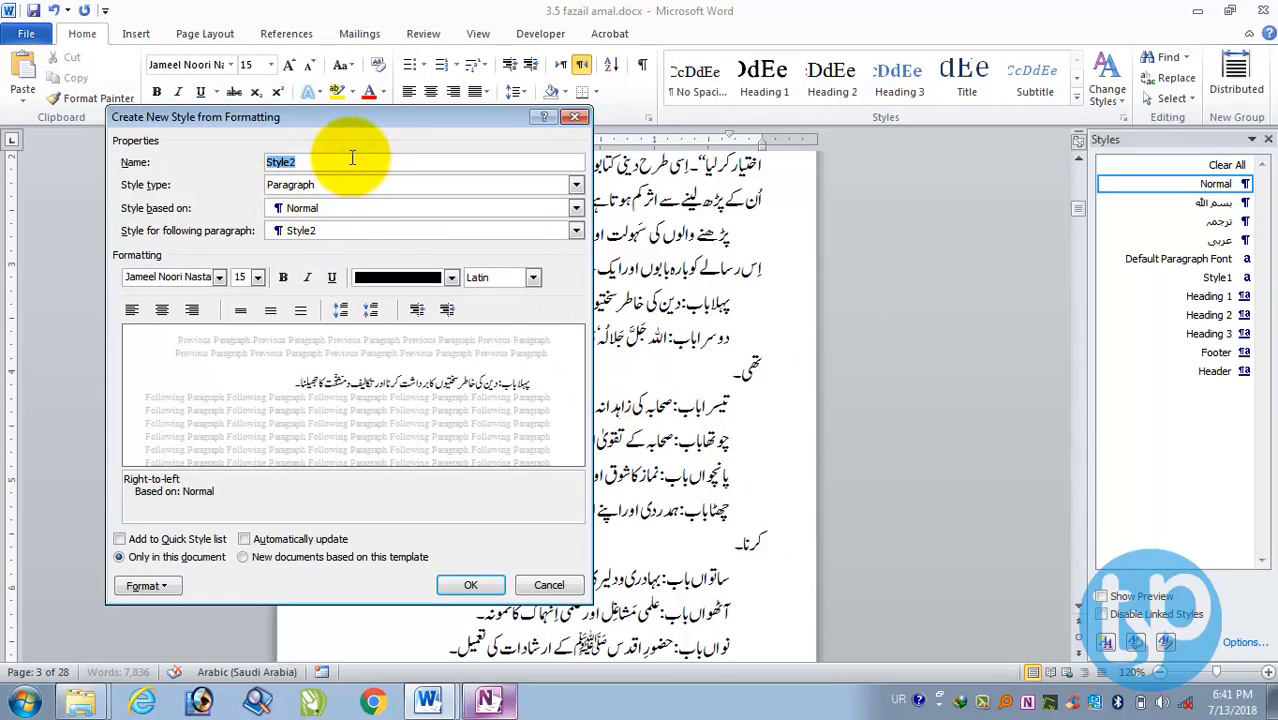
pyautogui.press('BackSpace')
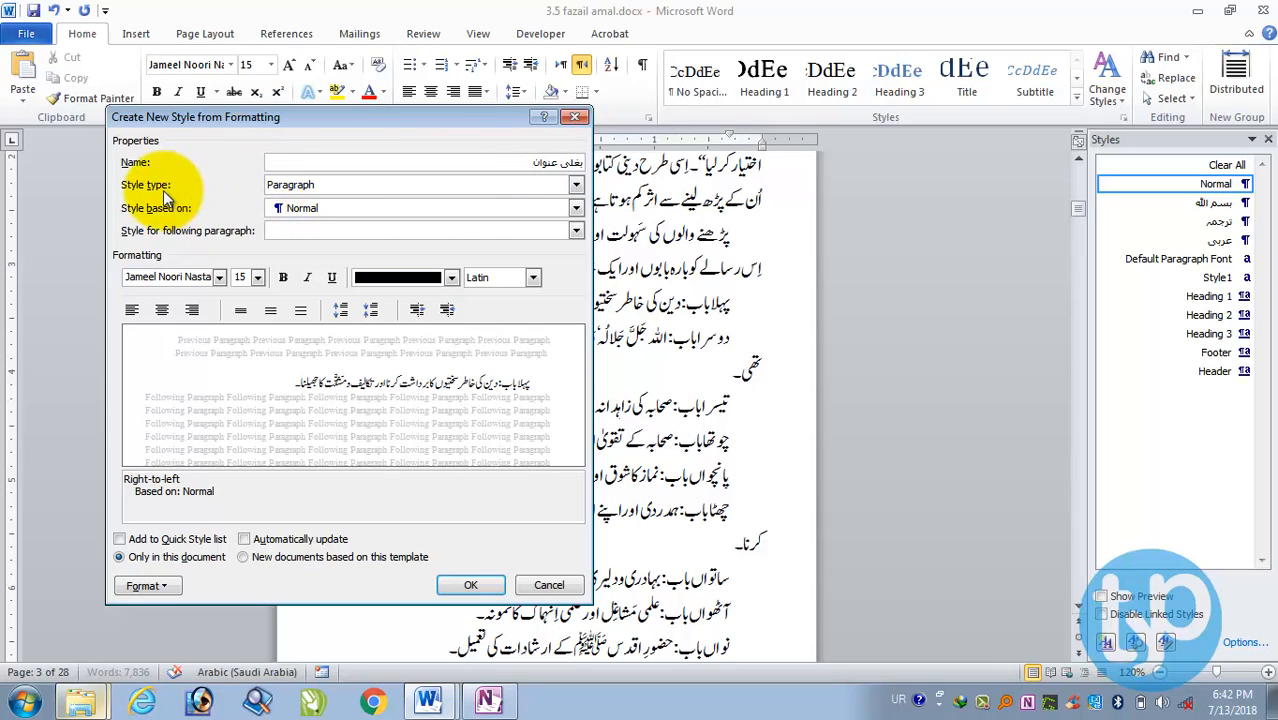
pyautogui.click(298, 185)
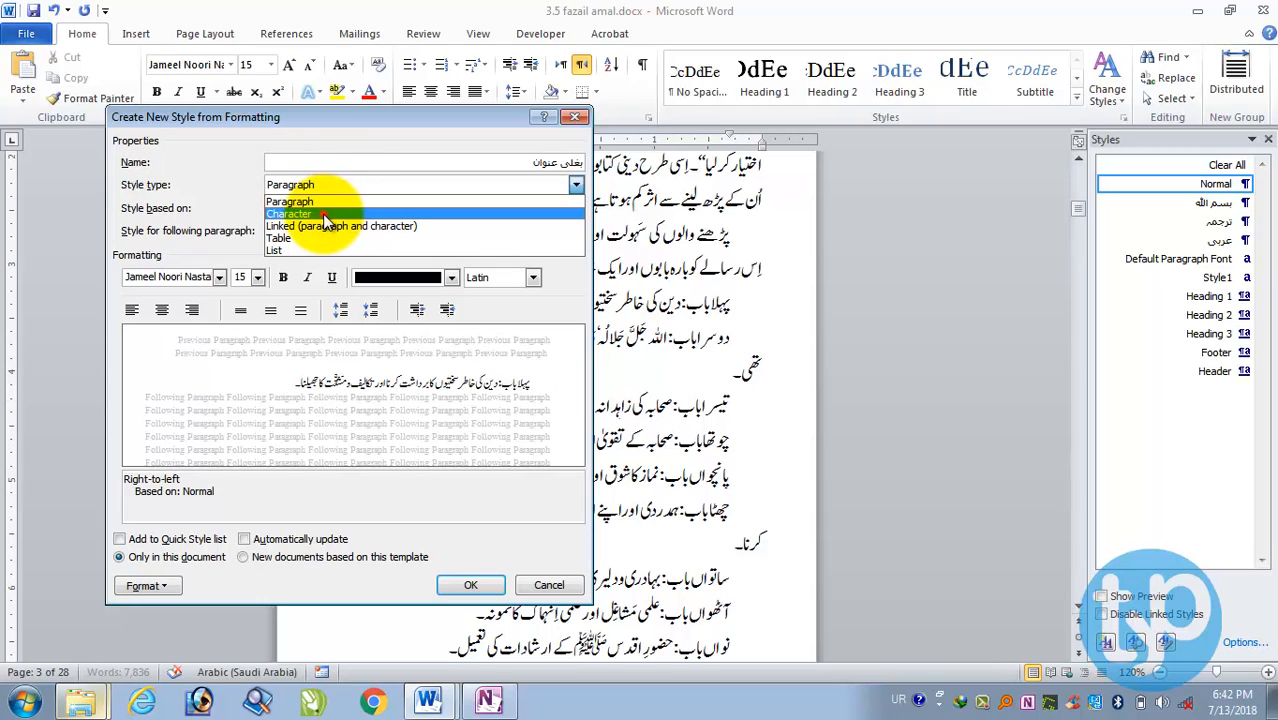
pyautogui.click(323, 215)
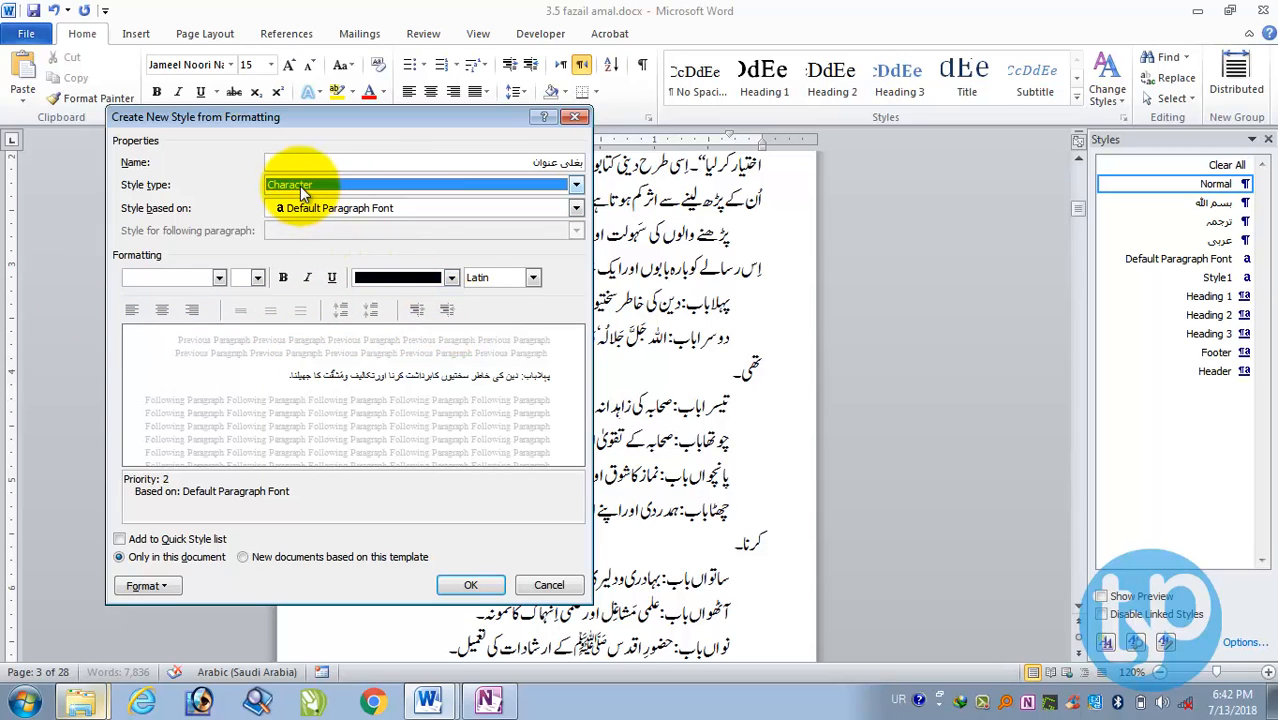
# Set the new style's formatting to cover all scripts and make it bold.
pyautogui.click(533, 278)
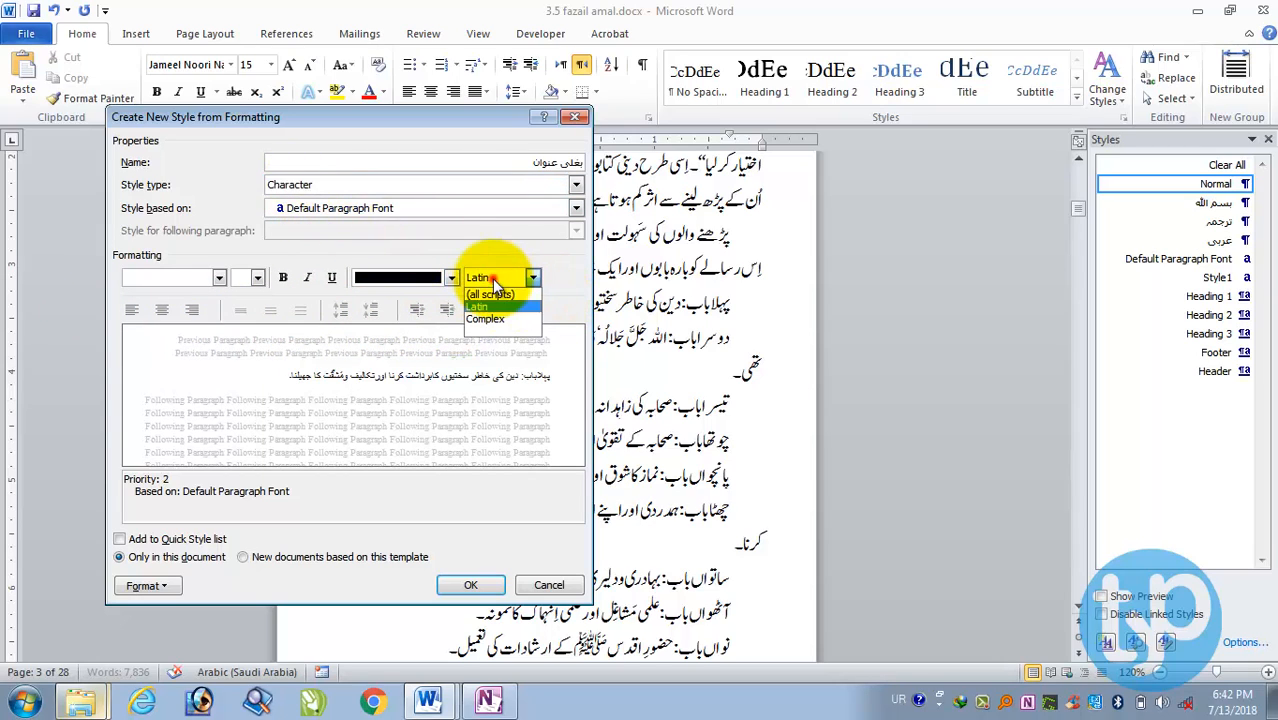
pyautogui.click(495, 295)
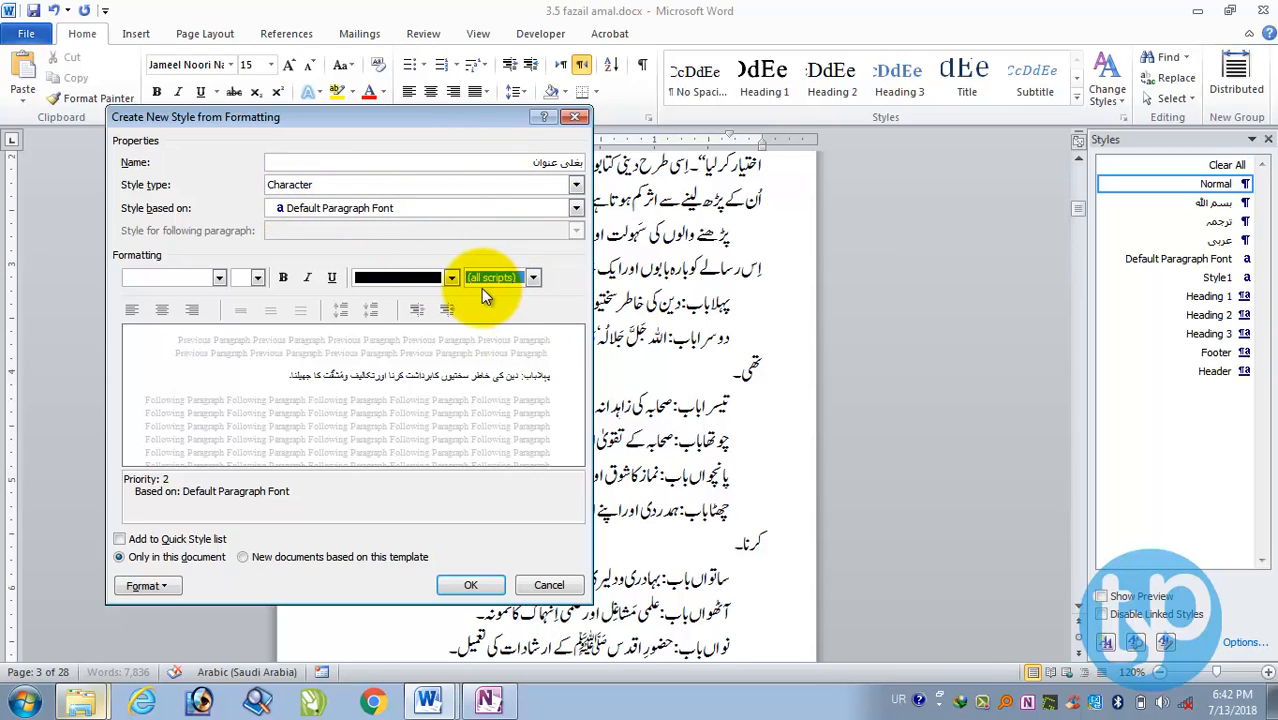
pyautogui.click(258, 281)
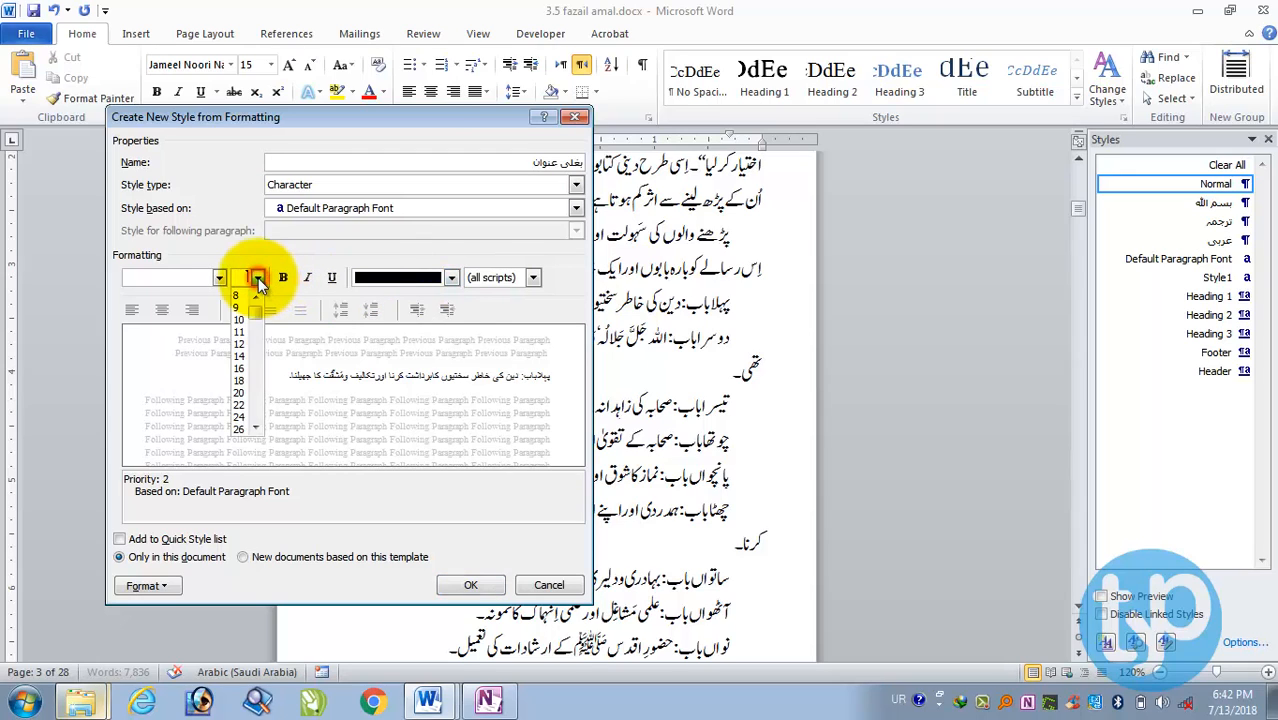
pyautogui.click(220, 284)
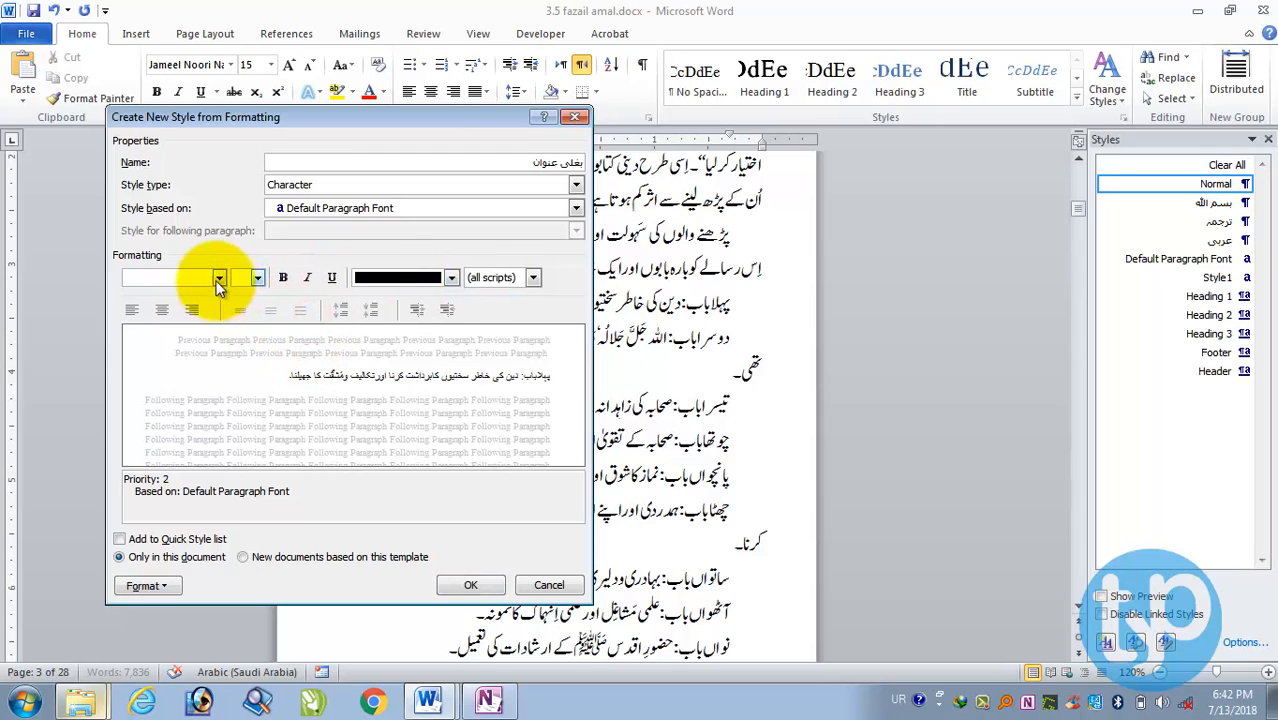
pyautogui.click(283, 278)
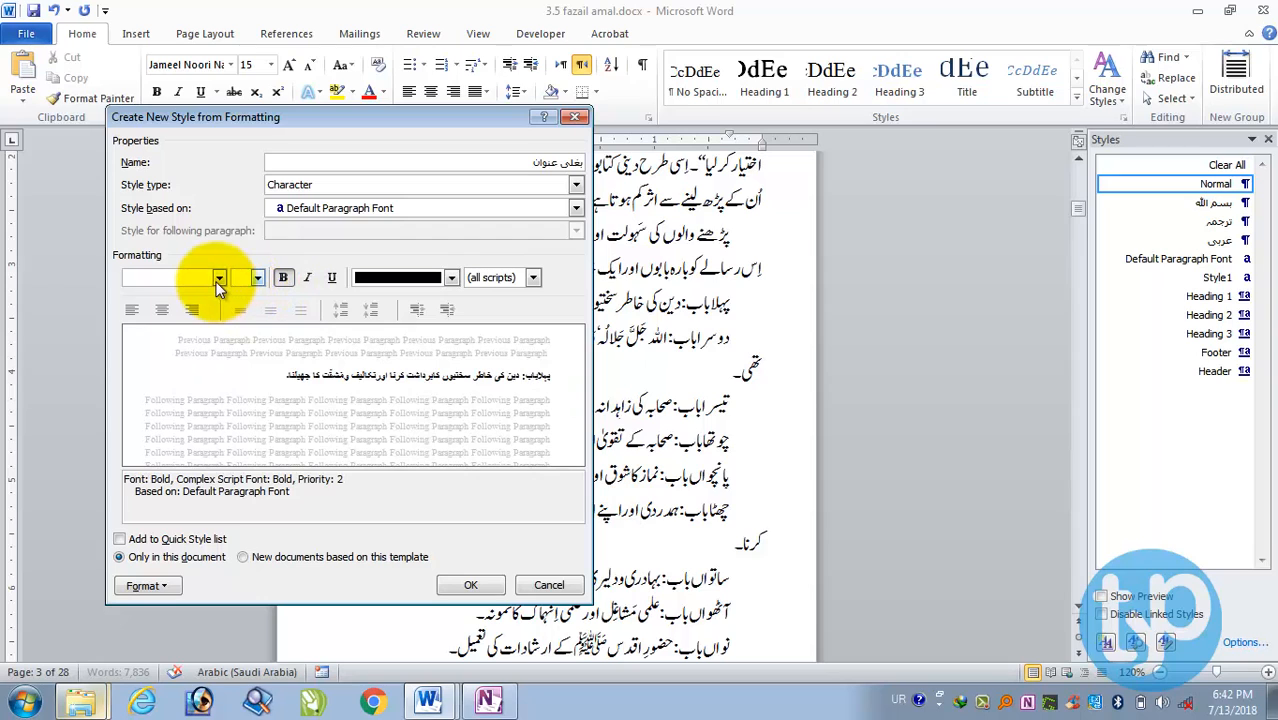
# Set the new style's font to Unwan Unicode and save the style.
pyautogui.click(219, 278)
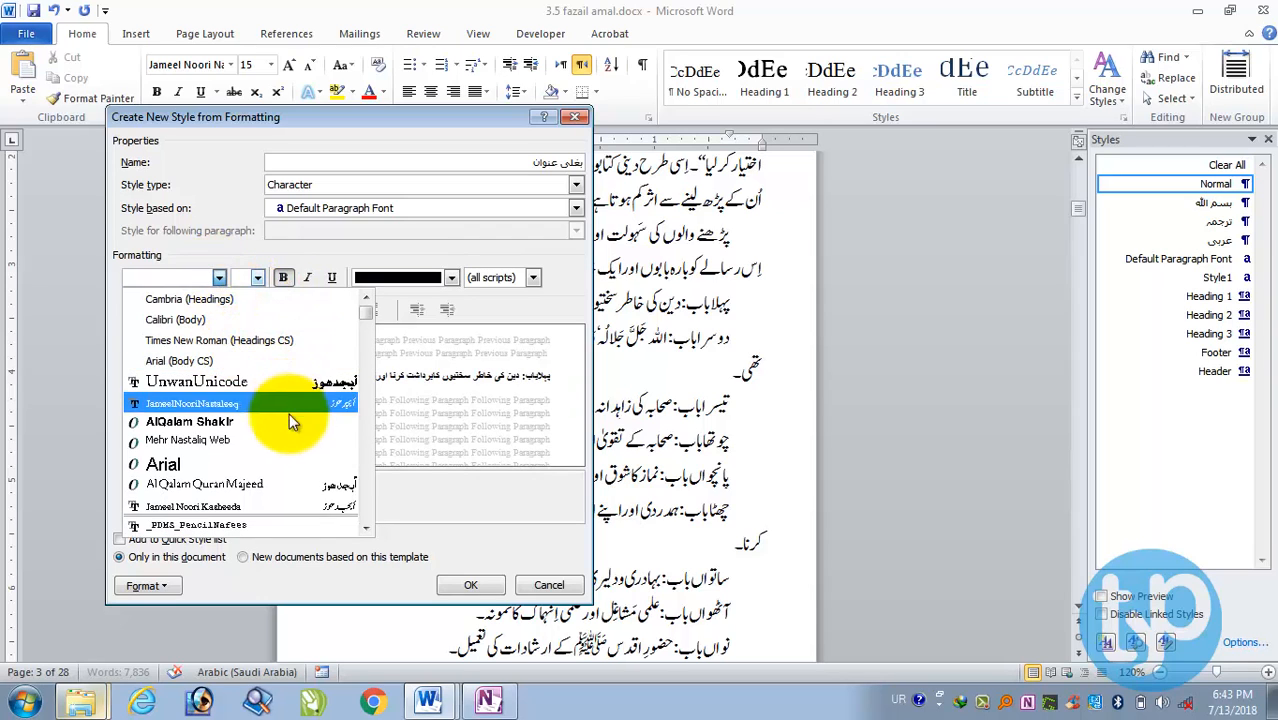
pyautogui.scroll(-4, 330, 395)
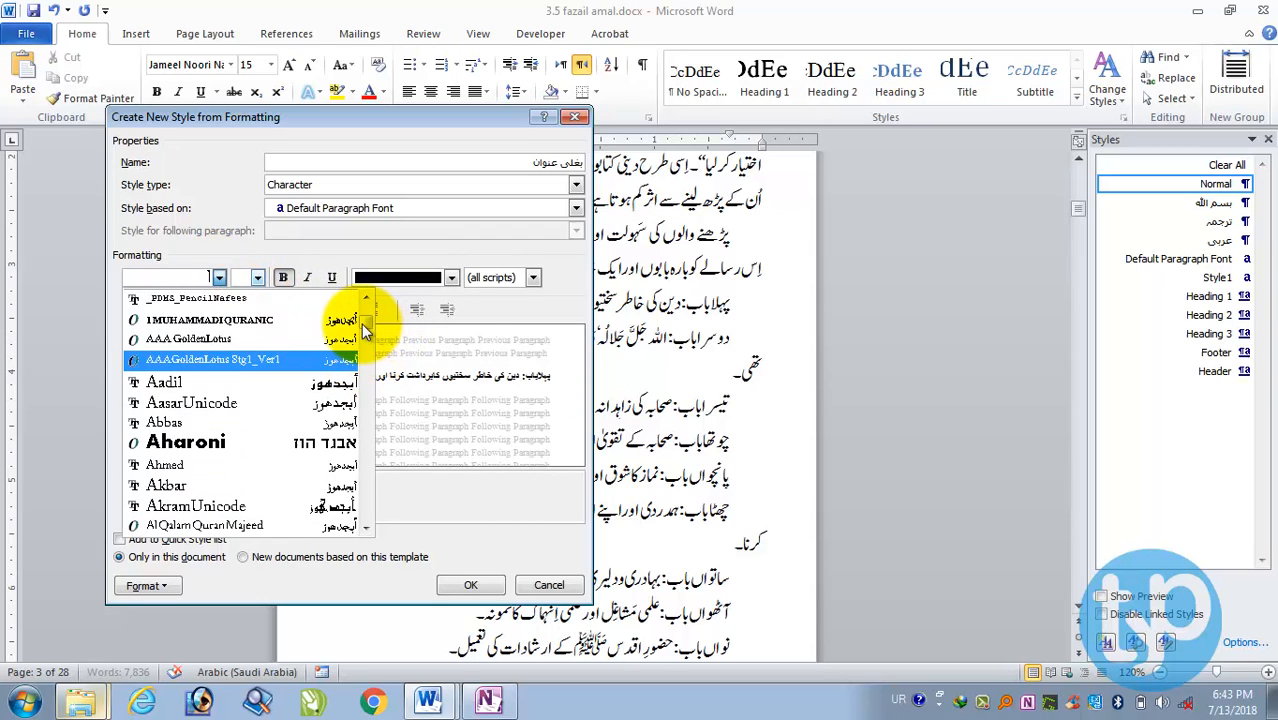
pyautogui.moveTo(365, 322); pyautogui.dragTo(366, 503)
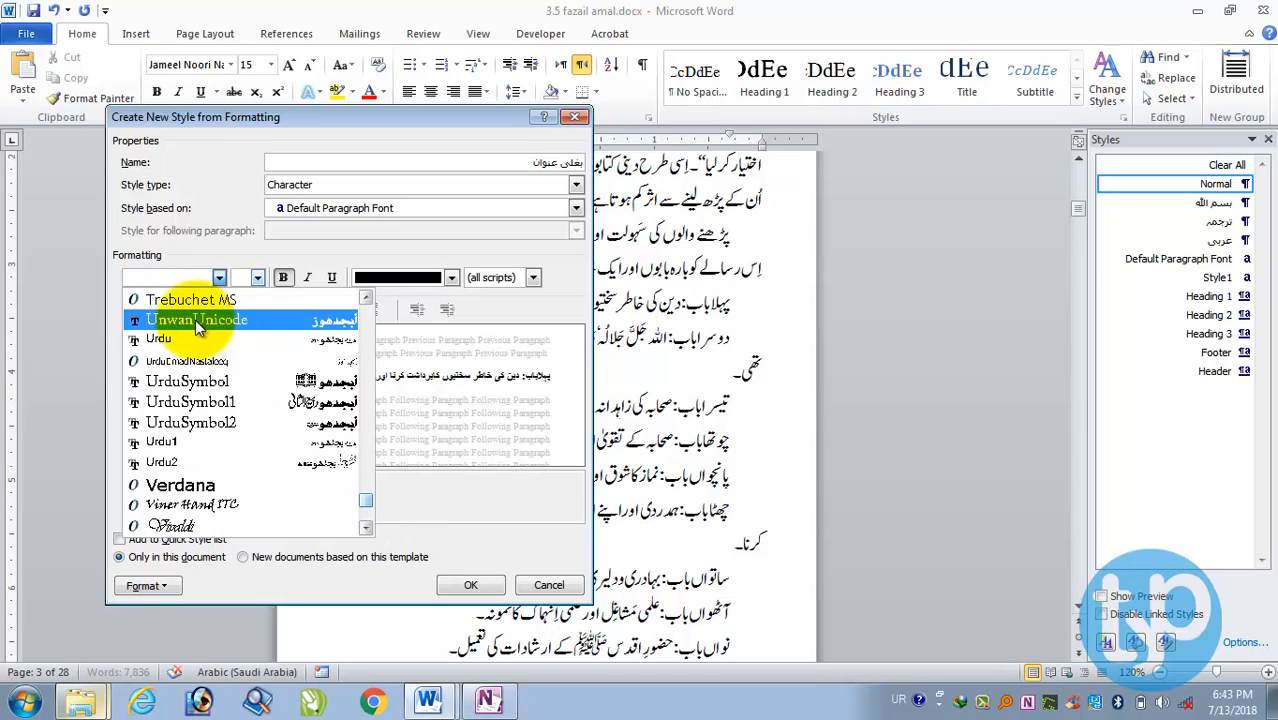
pyautogui.click(214, 322)
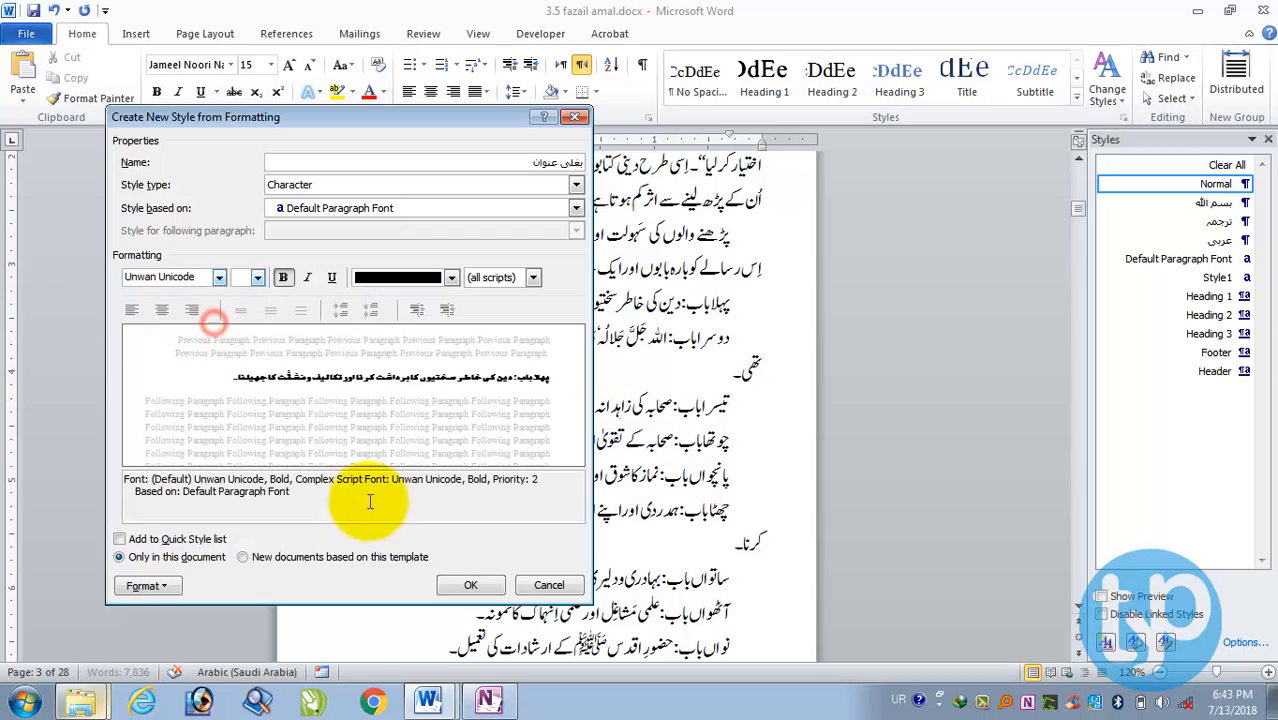
pyautogui.click(466, 585)
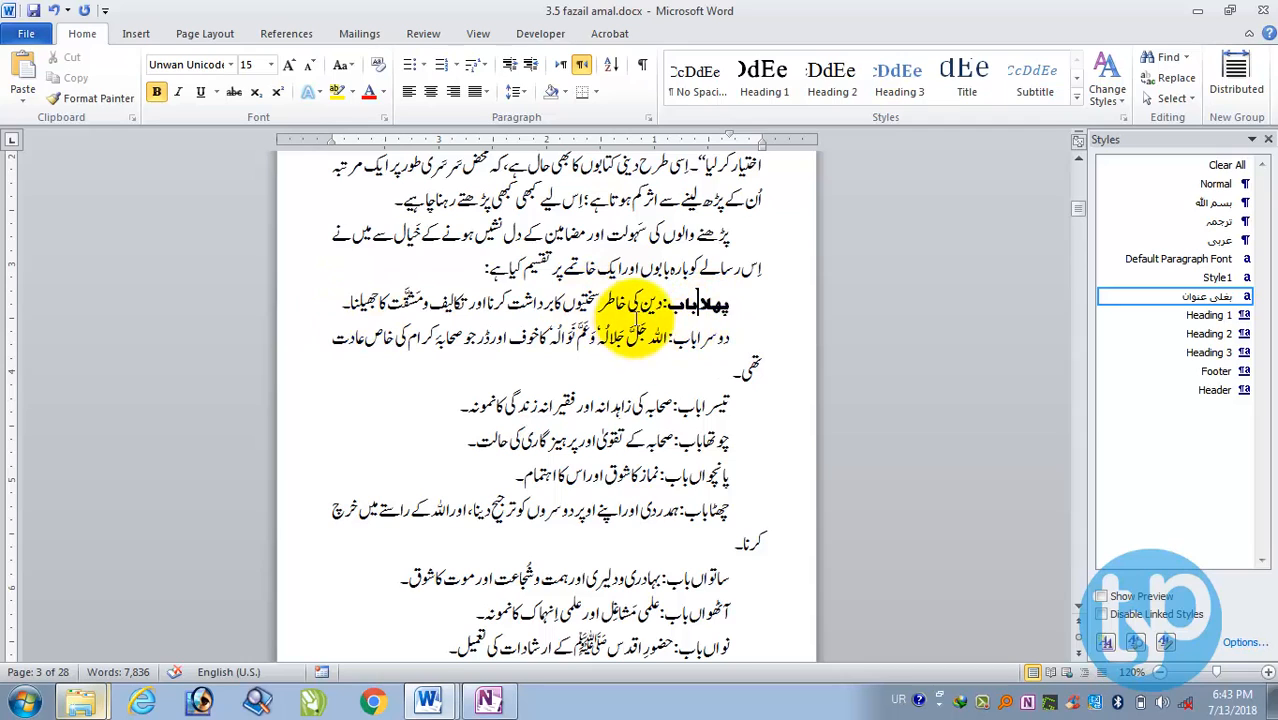
# Compare the style used in the body text of the first chapter line with the style of its "پہلا باب" label.
pyautogui.click(560, 300)
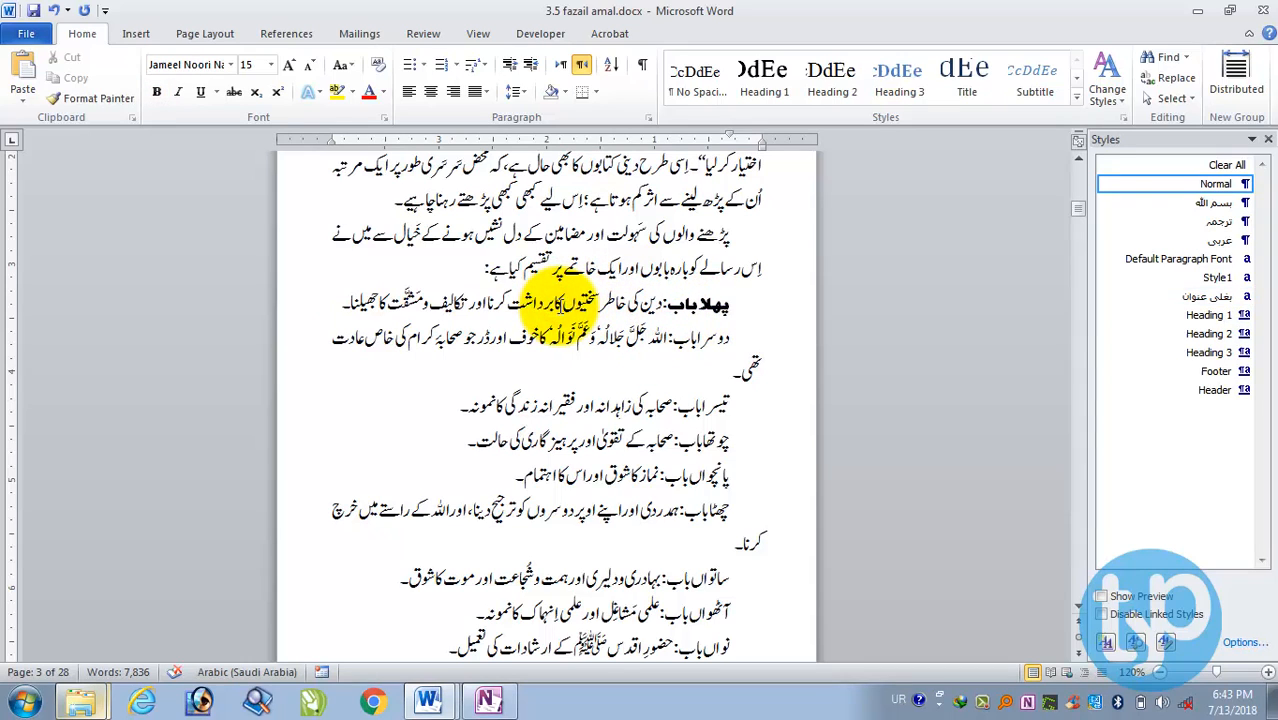
pyautogui.moveTo(1192, 188)
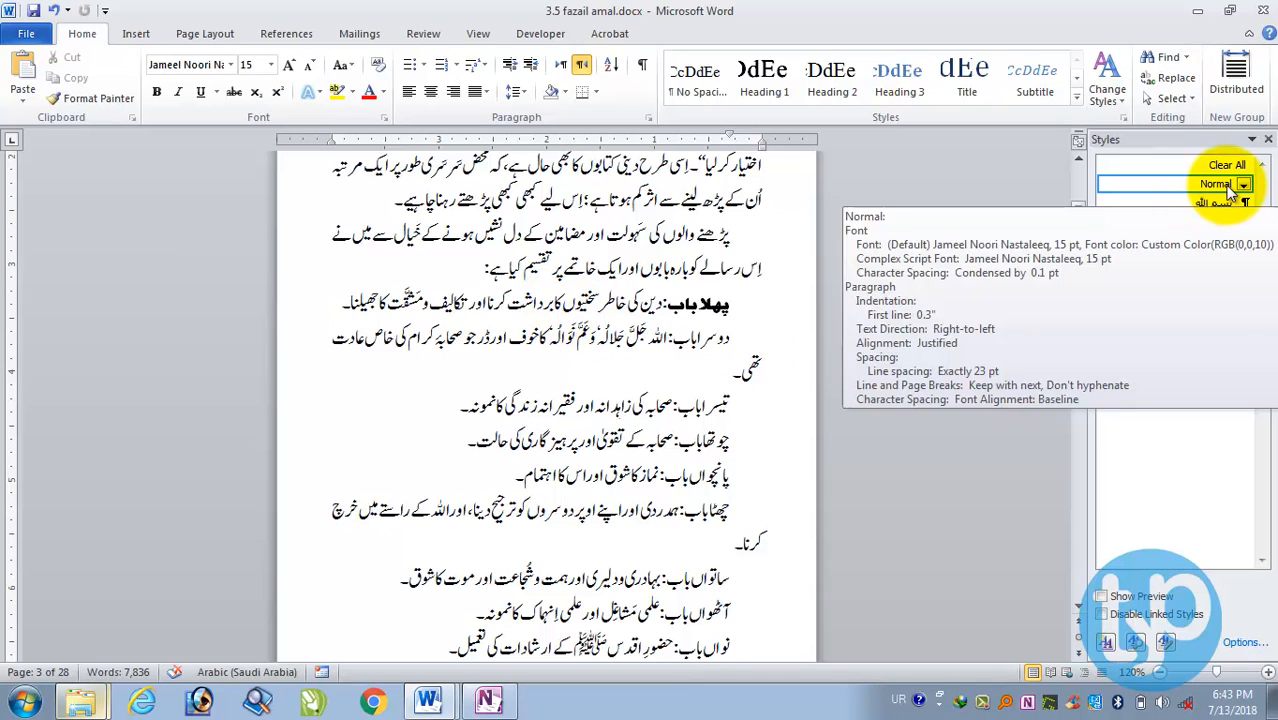
pyautogui.click(705, 305)
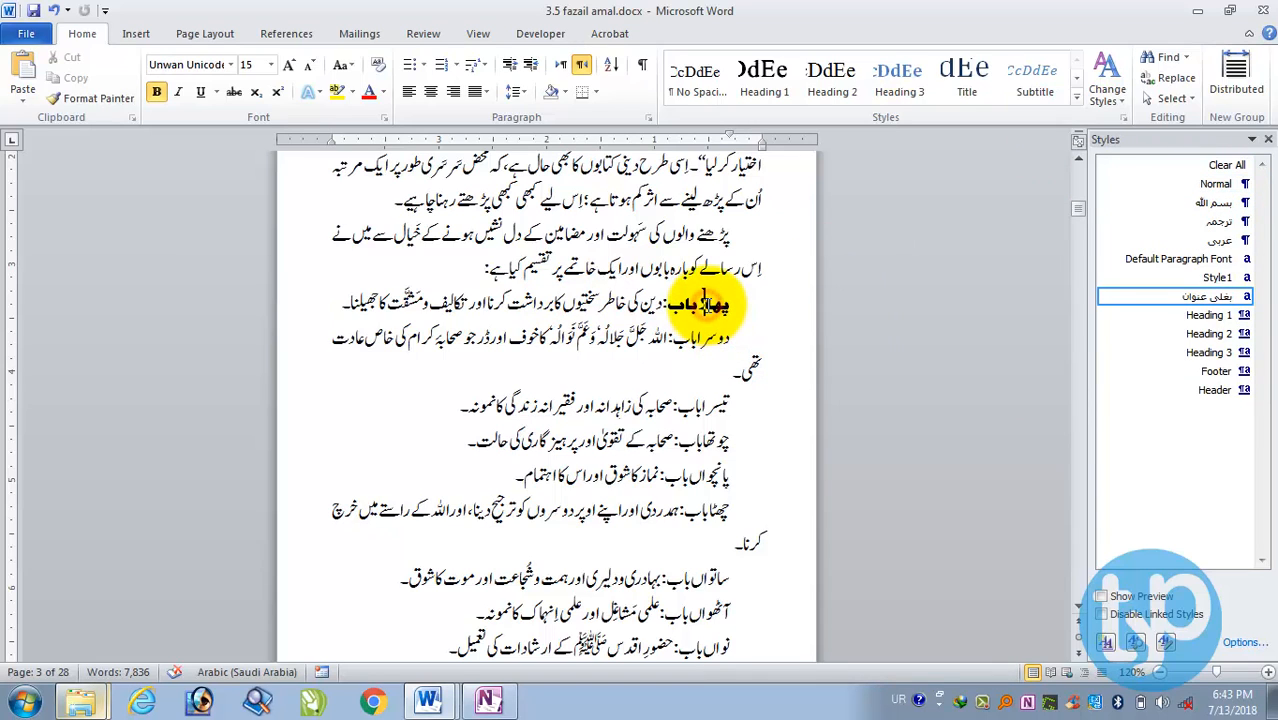
pyautogui.moveTo(1205, 307)
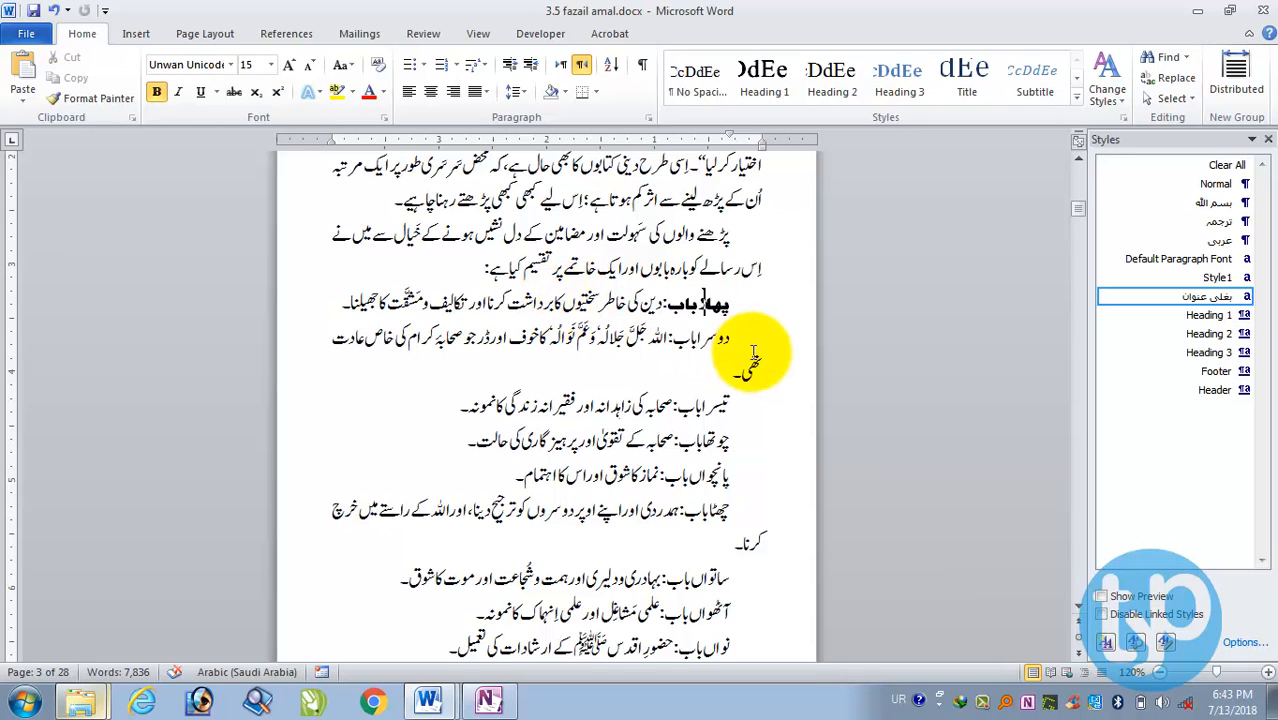
# Apply the "بغلی عنوان" style to the chapter labels "دوسرا باب" and "تیسرا باب".
pyautogui.moveTo(730, 338); pyautogui.dragTo(672, 340)
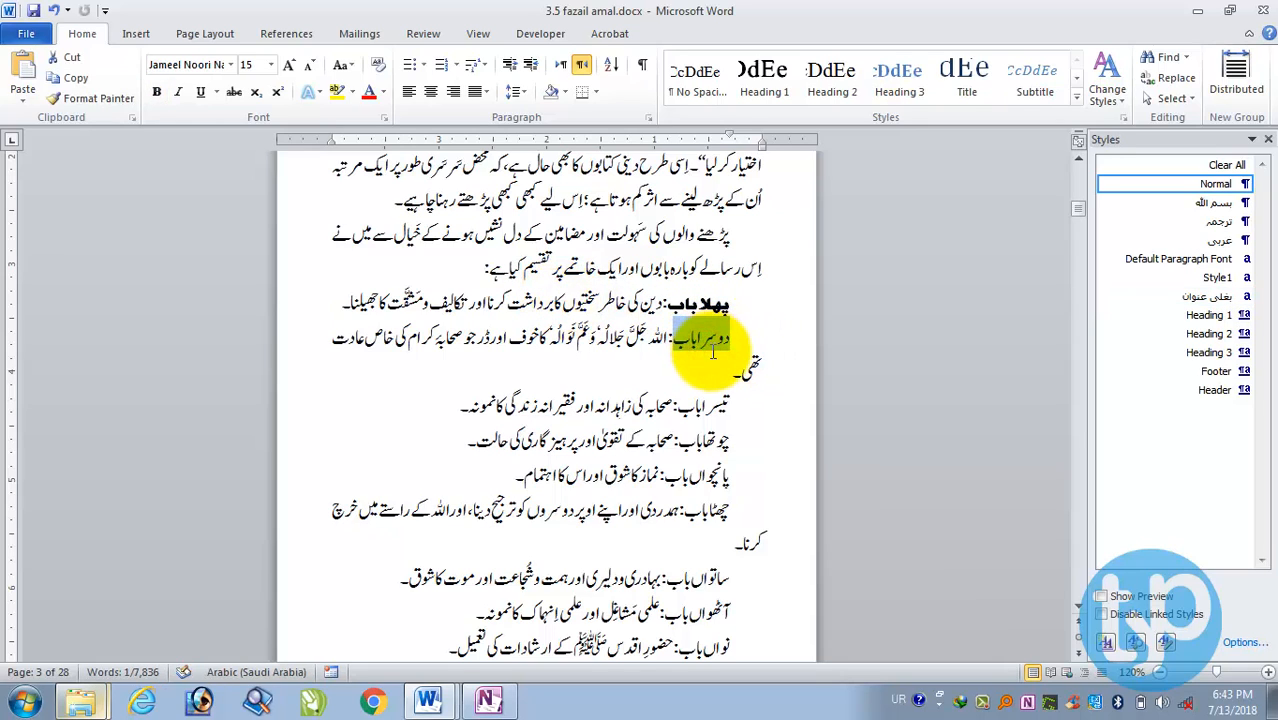
pyautogui.click(1214, 300)
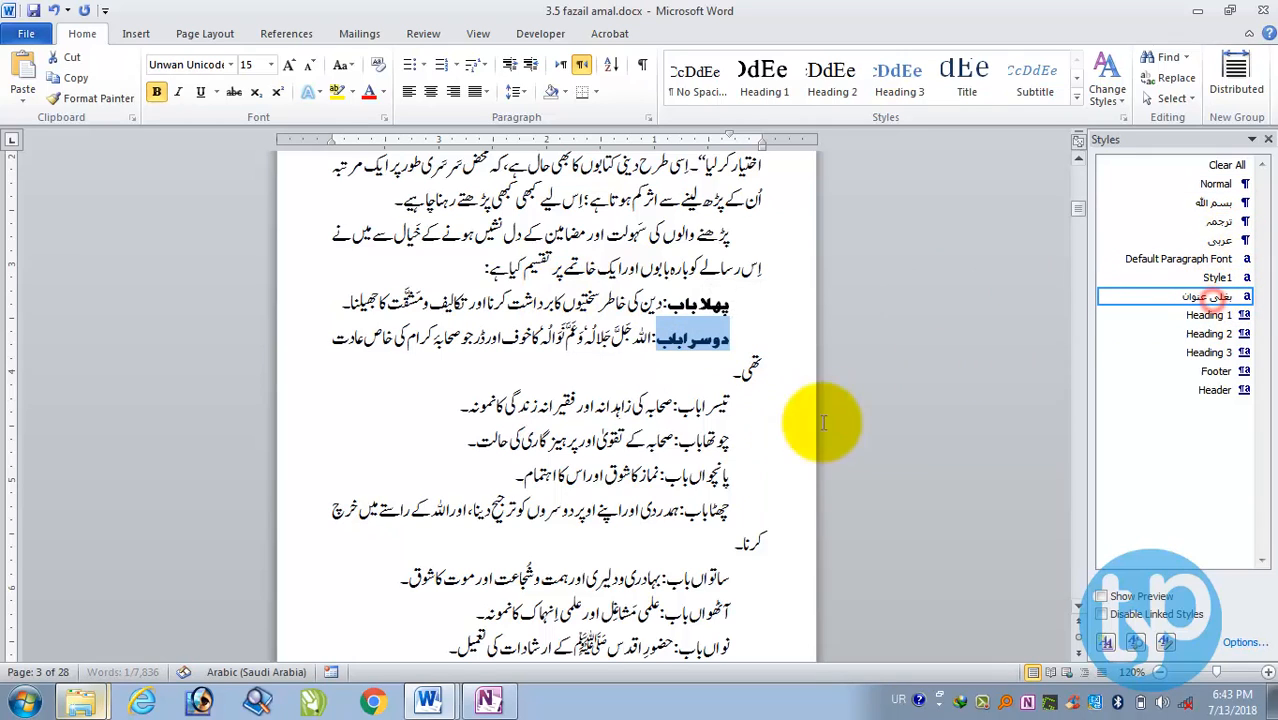
pyautogui.moveTo(728, 406); pyautogui.dragTo(677, 408)
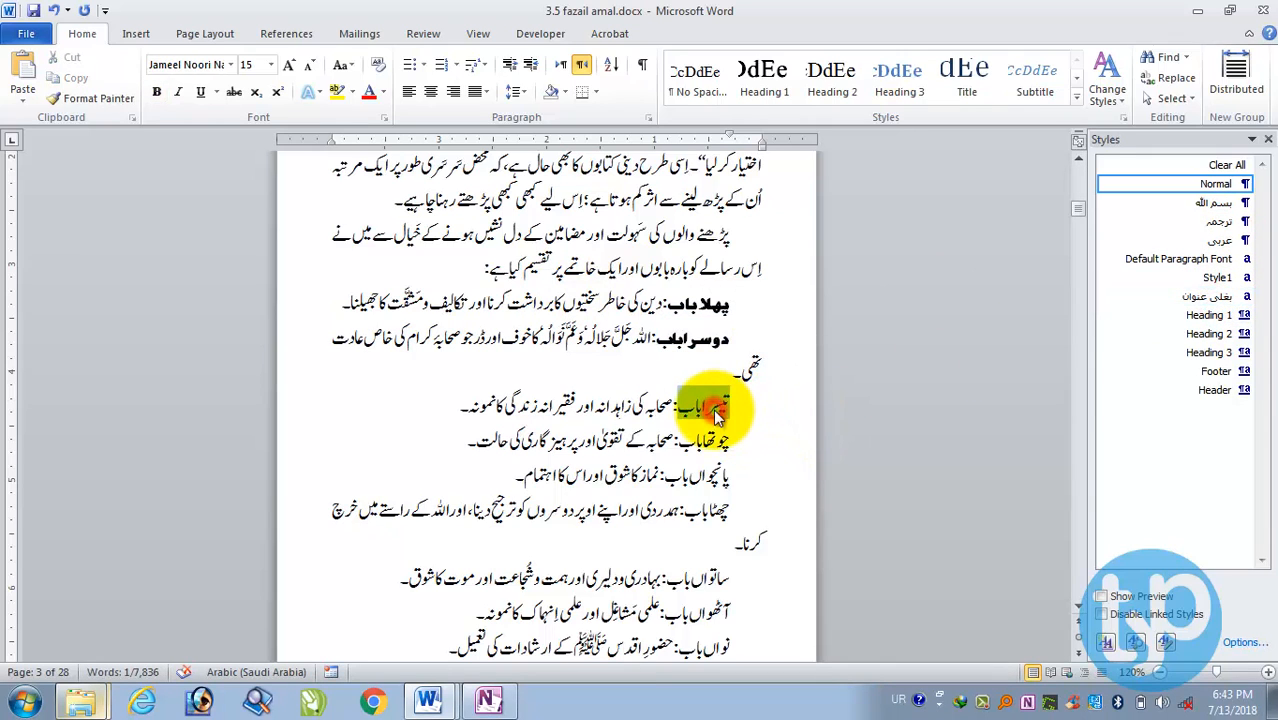
pyautogui.click(1210, 300)
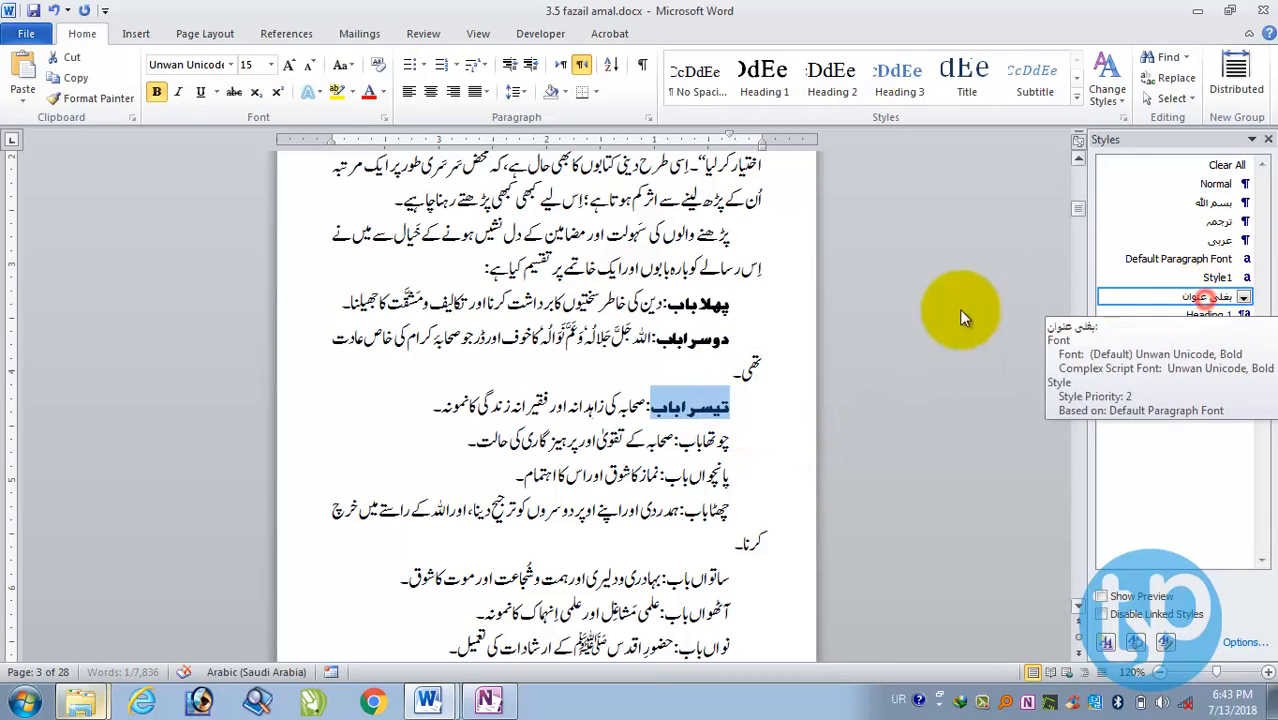
pyautogui.click(686, 416)
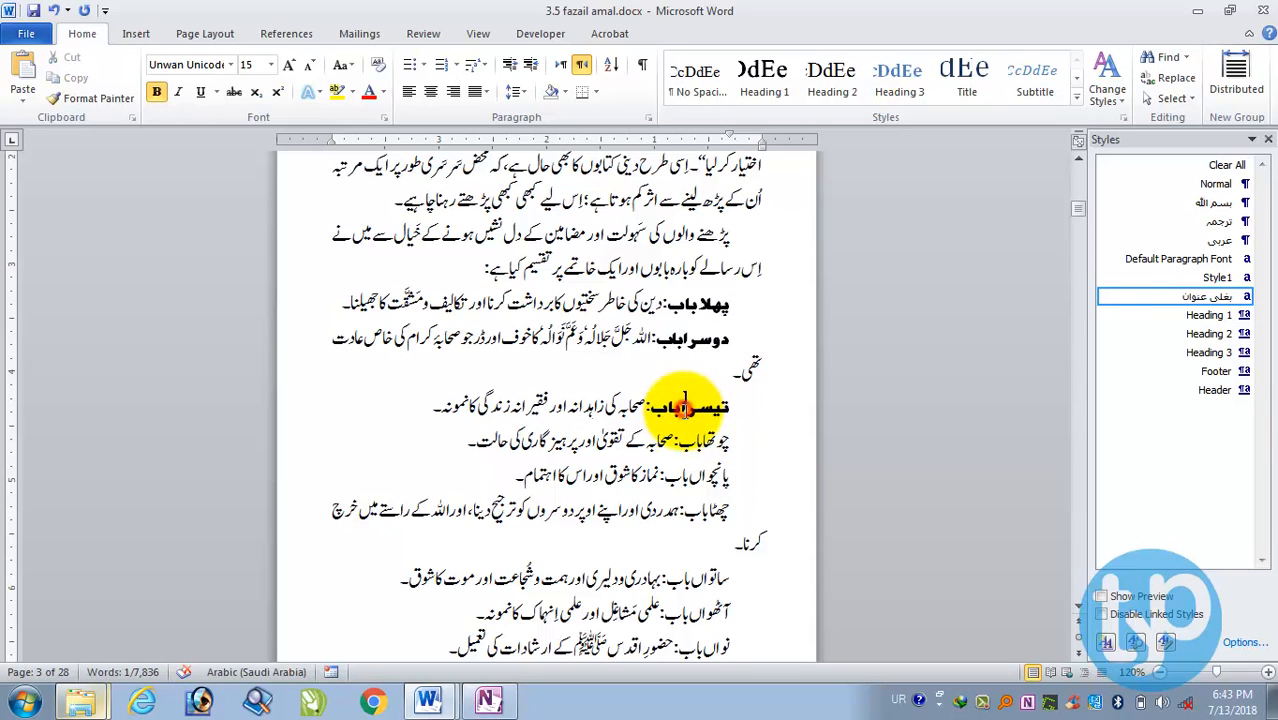
# Apply the "بغلی عنوان" style to all the remaining labels in the chapter list, from "چوتھا باب" through "بارہواں باب" and "خاتمہ".
pyautogui.scroll(-3, 690, 420)
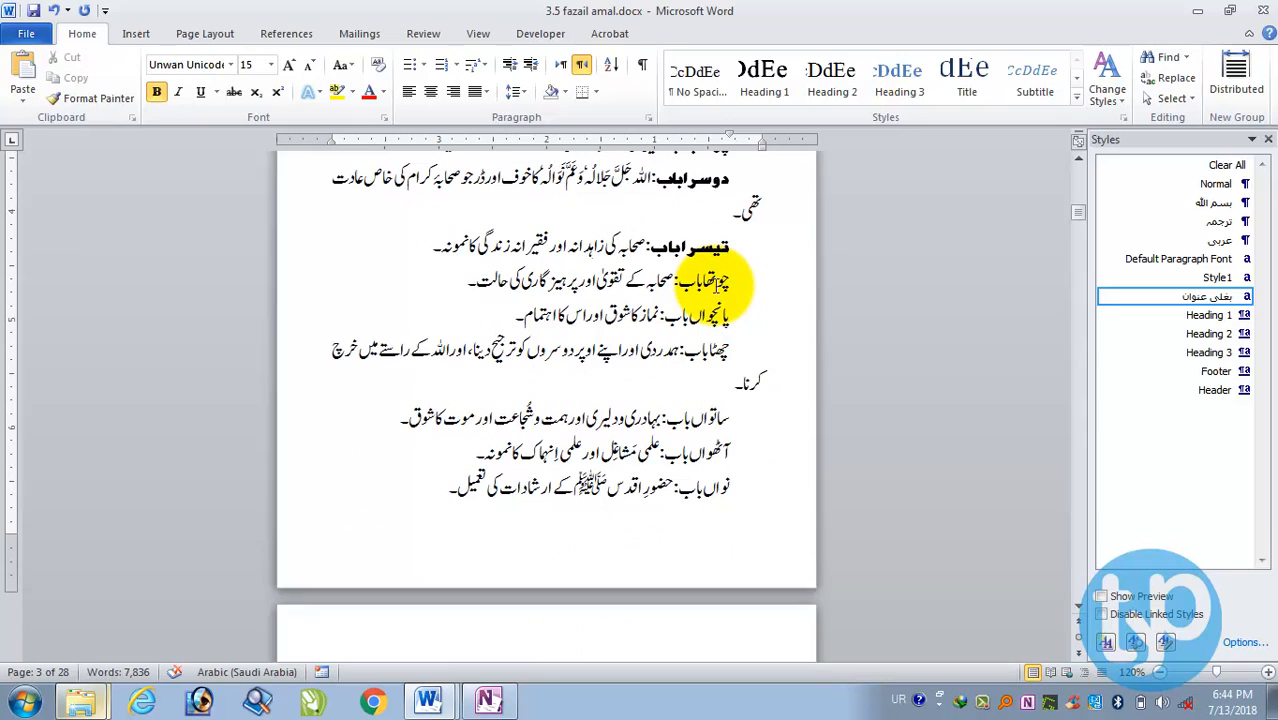
pyautogui.doubleClick(717, 282)
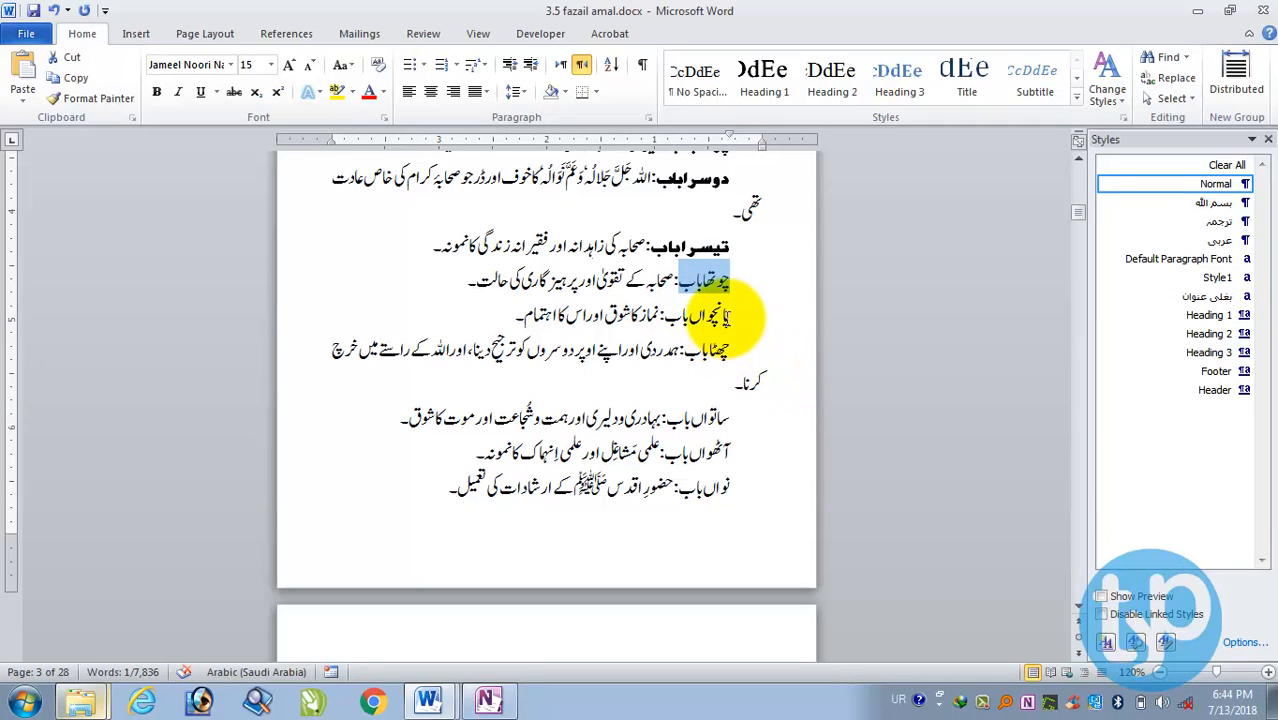
pyautogui.moveTo(720, 315); pyautogui.dragTo(668, 320)
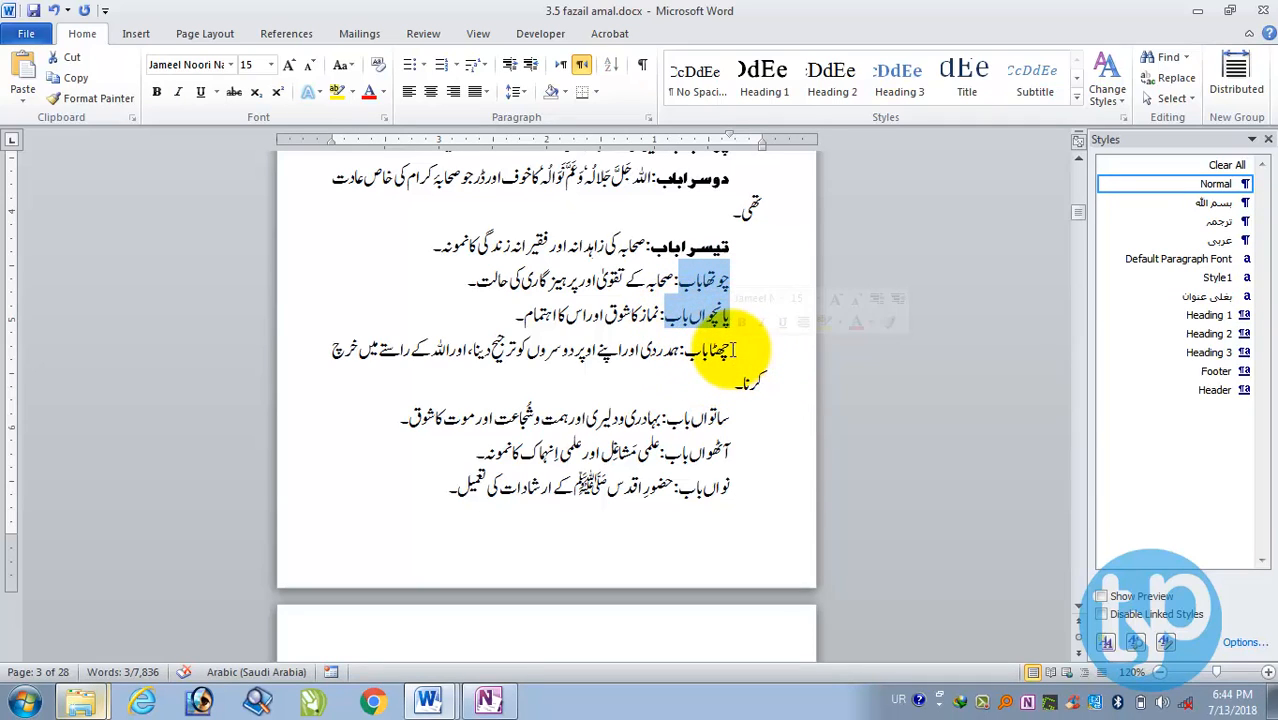
pyautogui.moveTo(731, 349); pyautogui.dragTo(685, 343)
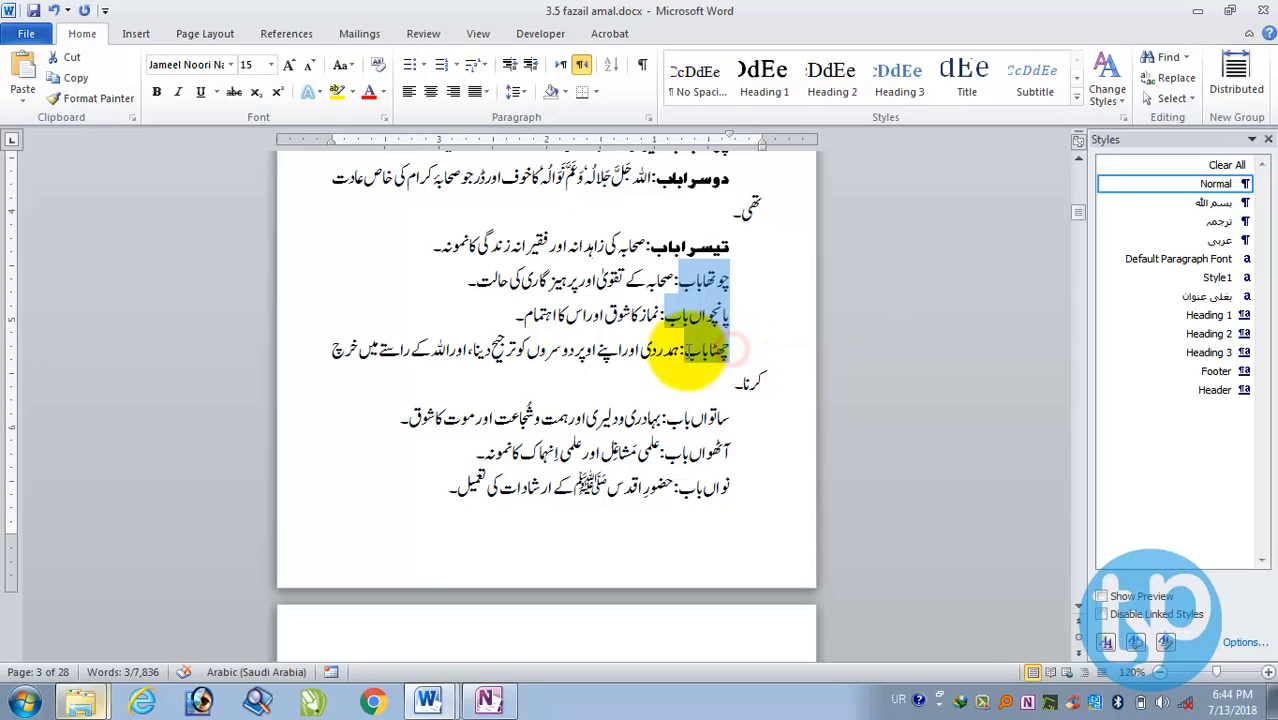
pyautogui.moveTo(731, 416); pyautogui.dragTo(669, 414)
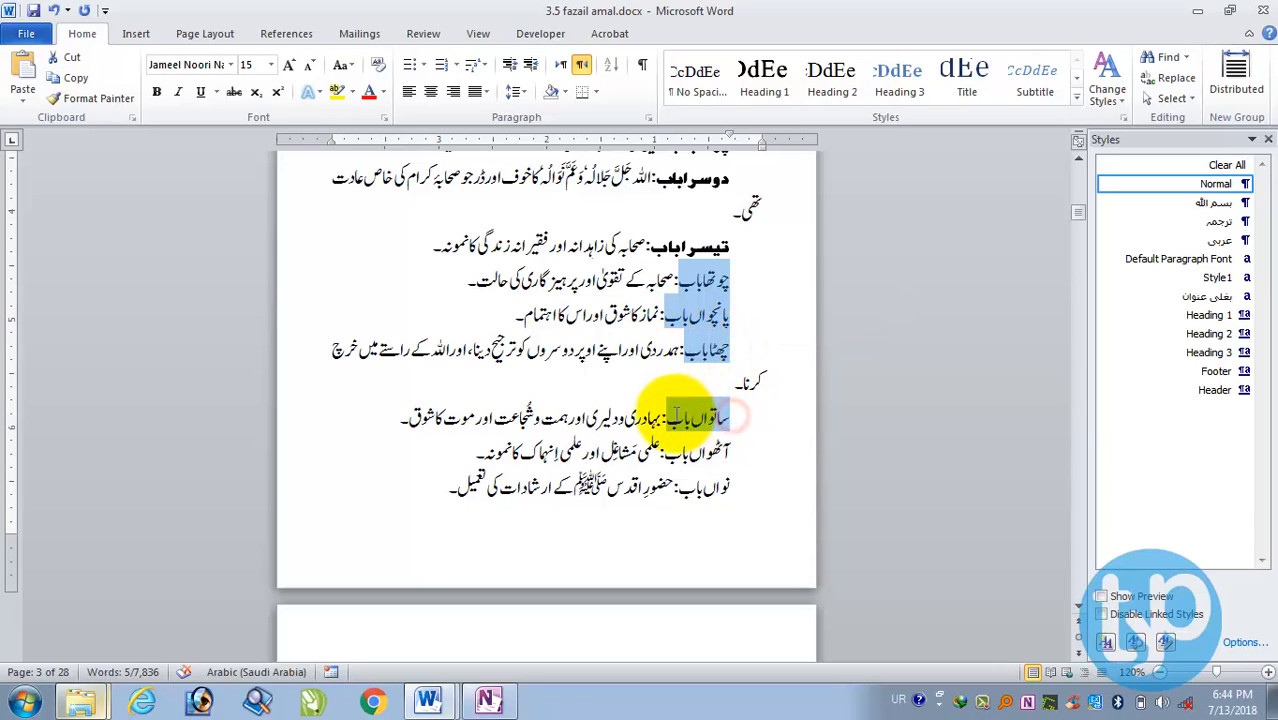
pyautogui.moveTo(735, 452); pyautogui.dragTo(666, 459)
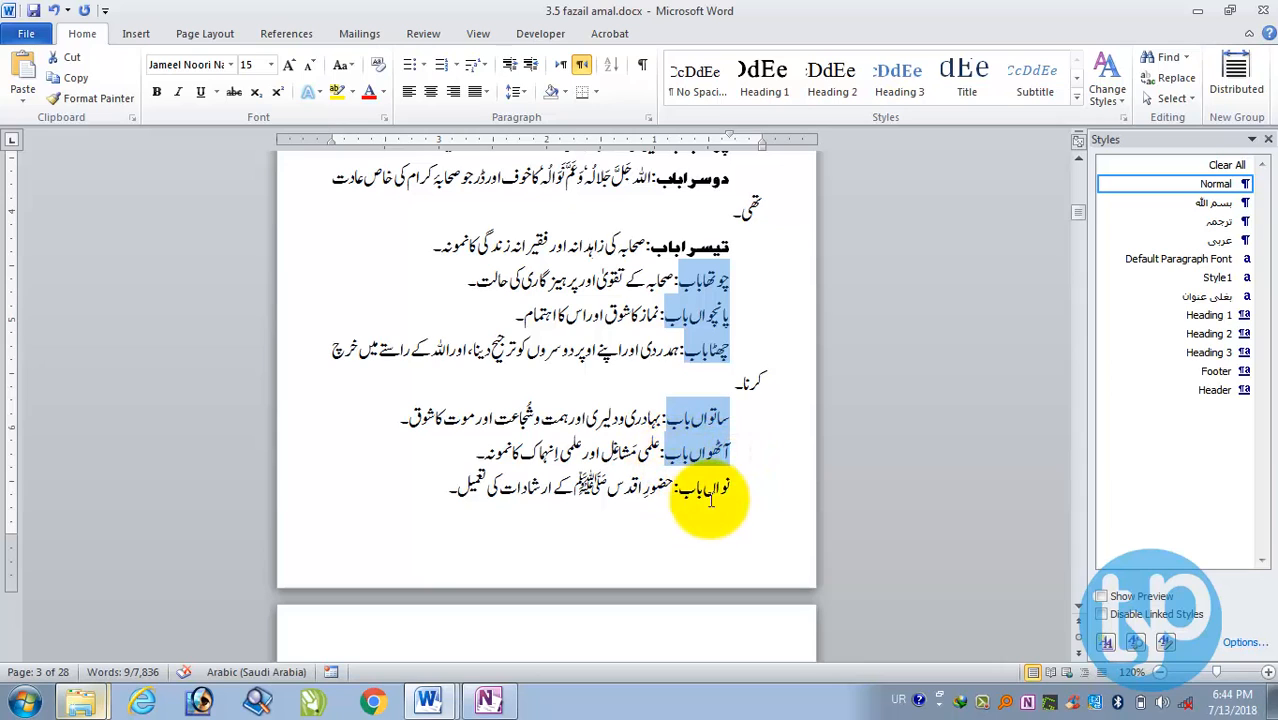
pyautogui.moveTo(732, 488); pyautogui.dragTo(691, 488)
pyautogui.scroll(-5, 717, 368)
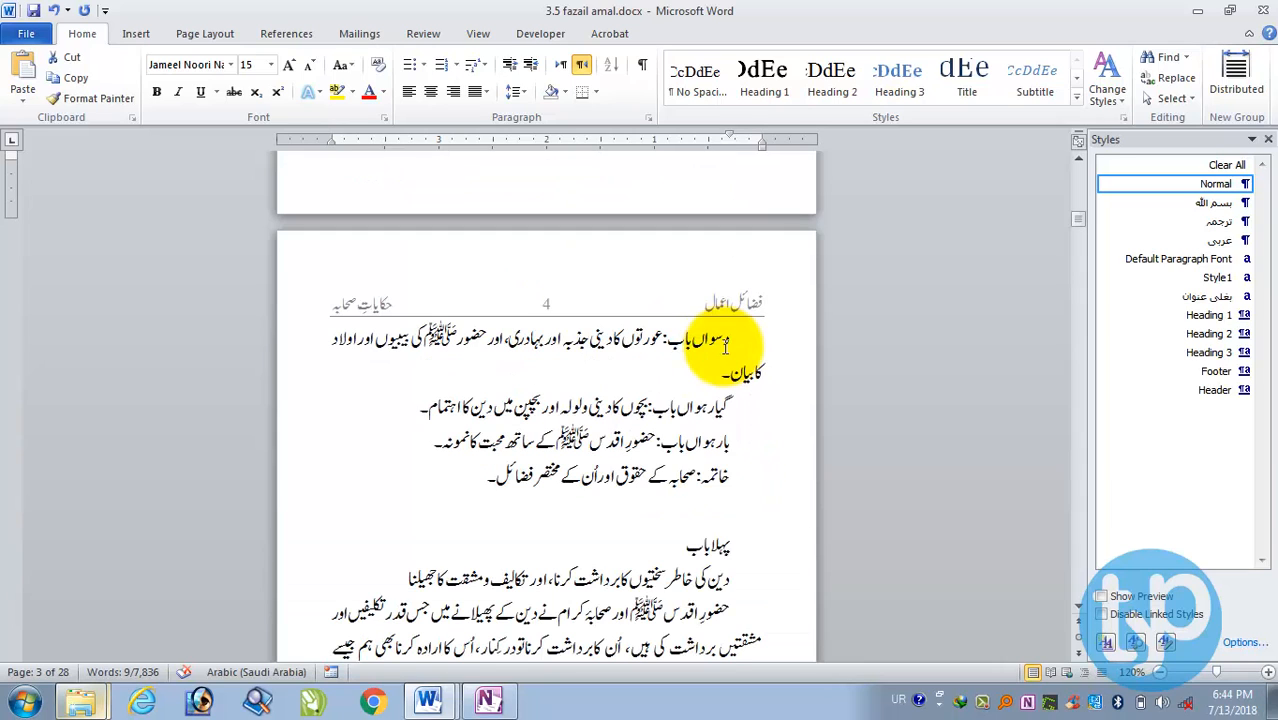
pyautogui.moveTo(738, 338); pyautogui.dragTo(662, 337)
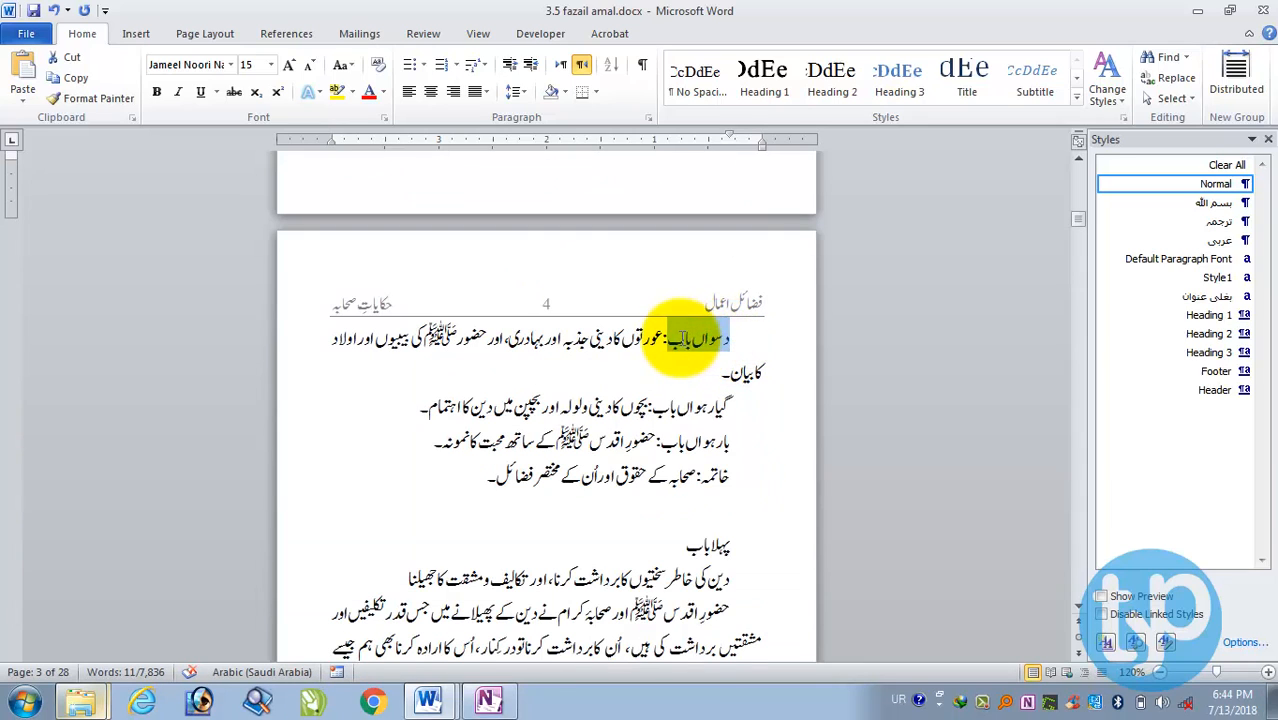
pyautogui.moveTo(731, 405); pyautogui.dragTo(652, 405)
pyautogui.keyDown('ctrl'); pyautogui.click(741, 442); pyautogui.keyUp('ctrl')
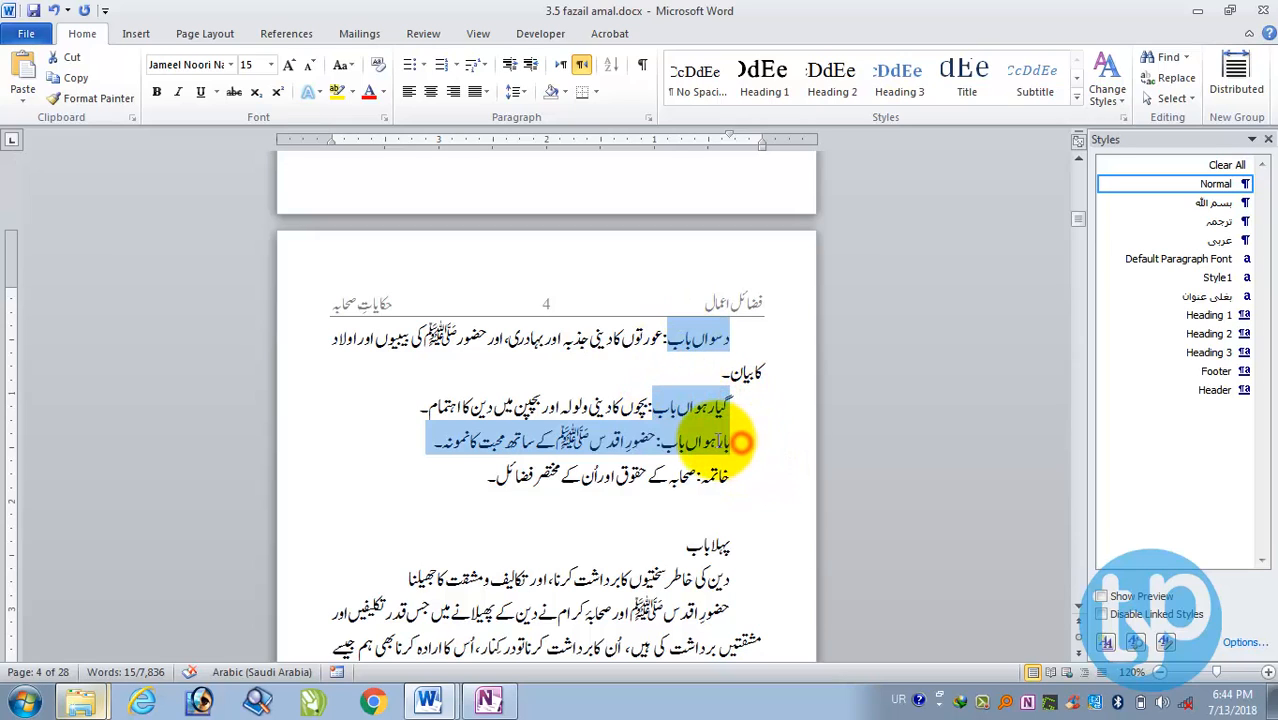
pyautogui.moveTo(731, 442); pyautogui.dragTo(662, 444)
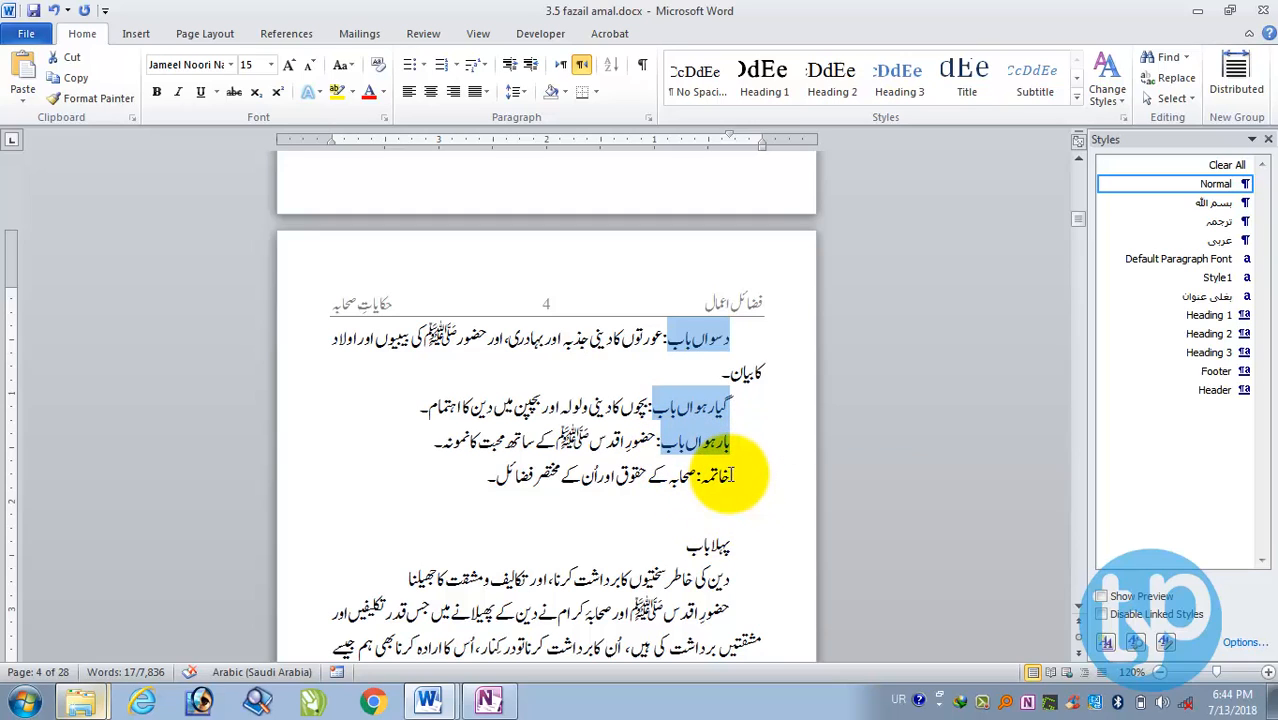
pyautogui.moveTo(731, 476); pyautogui.dragTo(700, 476)
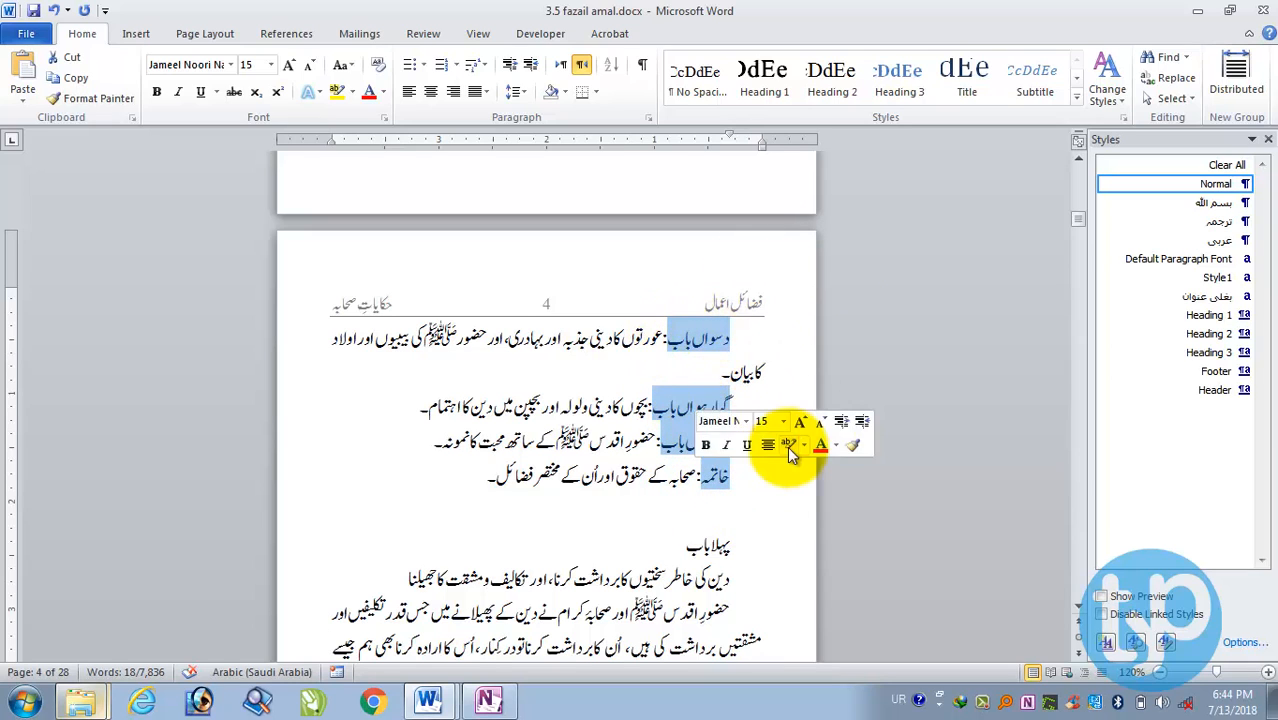
pyautogui.scroll(6, 776, 447)
pyautogui.scroll(-3, 765, 445)
pyautogui.scroll(-3, 753, 427)
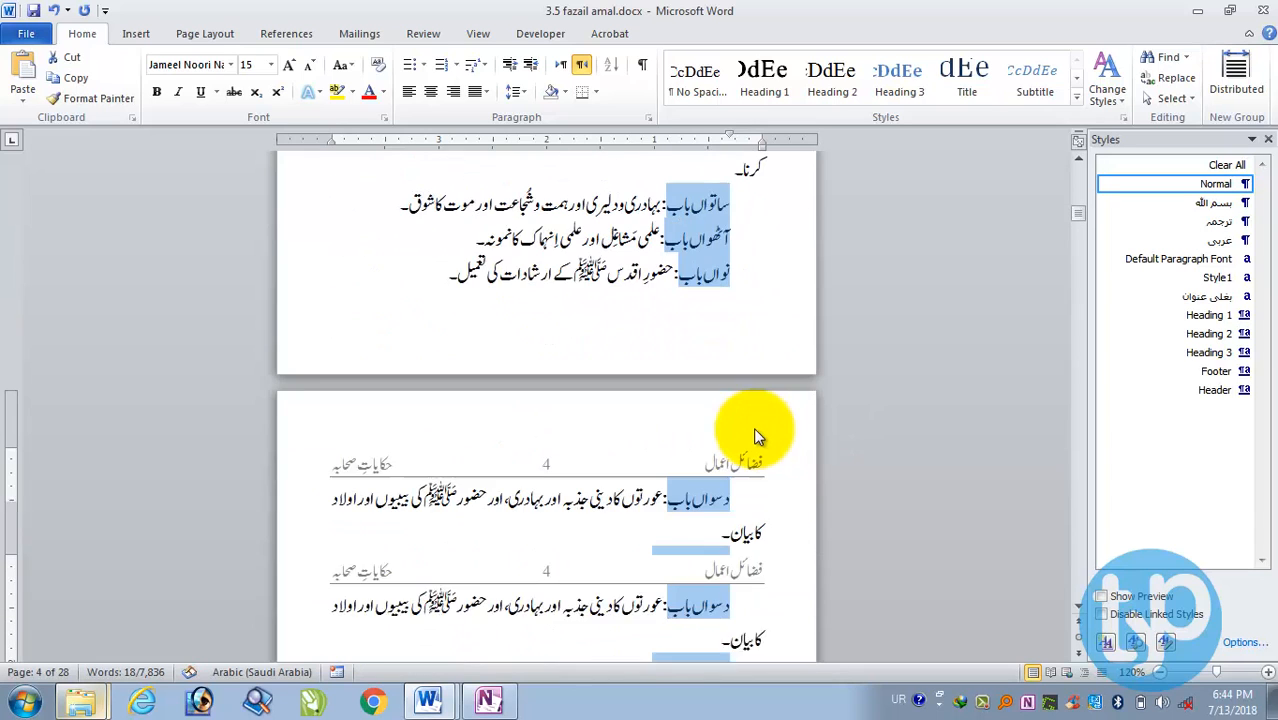
pyautogui.scroll(1, 986, 295)
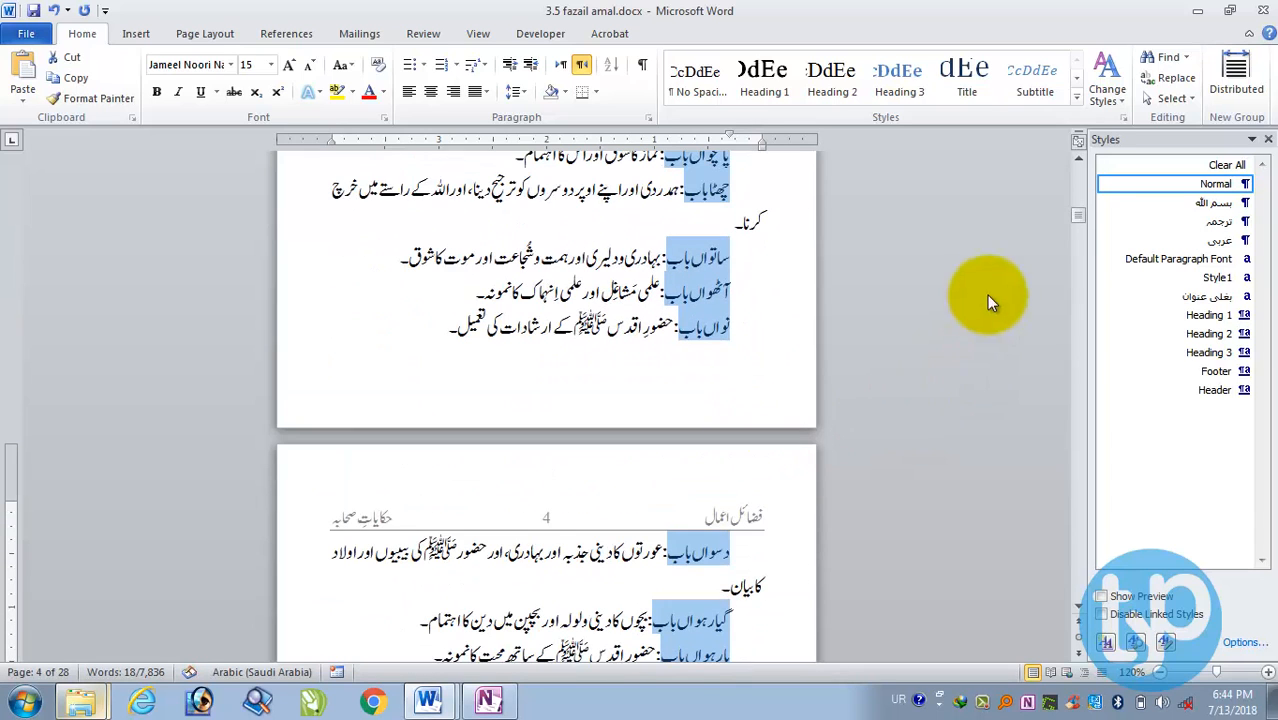
pyautogui.click(1207, 296)
# Check the formatting of the chapter labels on pages 3 and 4 against the body text of the first chapter line.
pyautogui.scroll(-3, 943, 395)
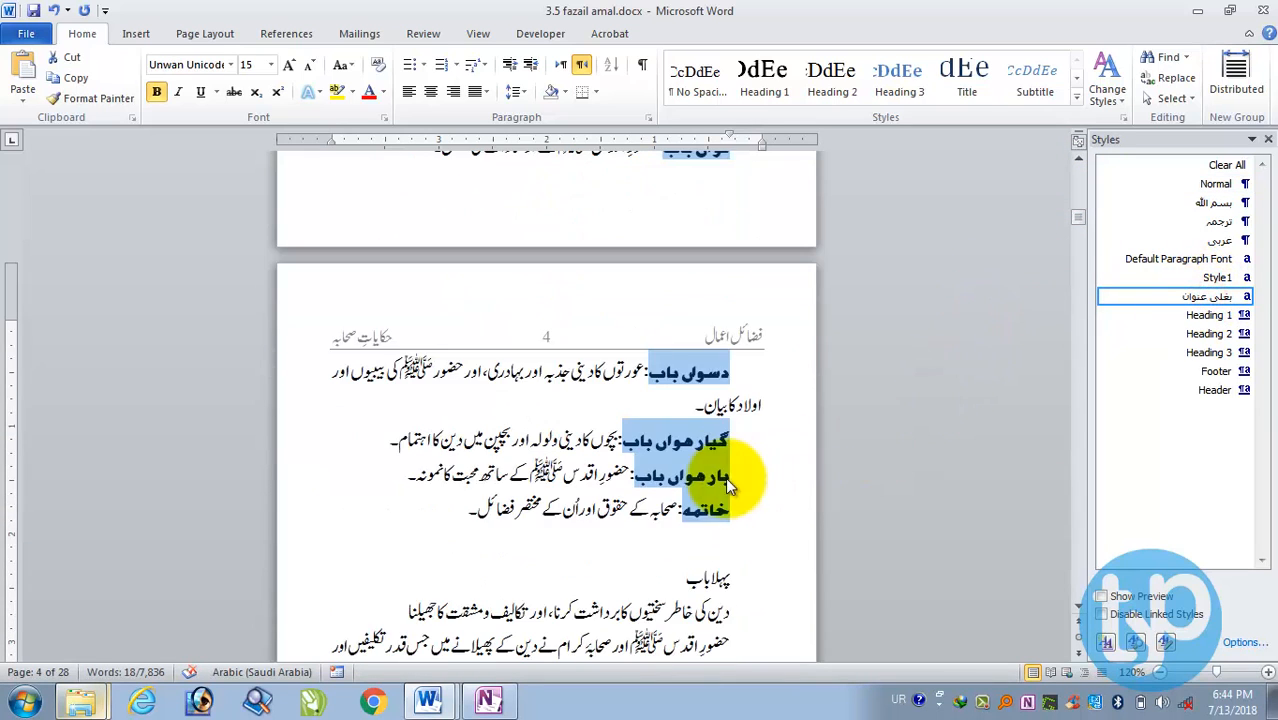
pyautogui.scroll(3, 686, 555)
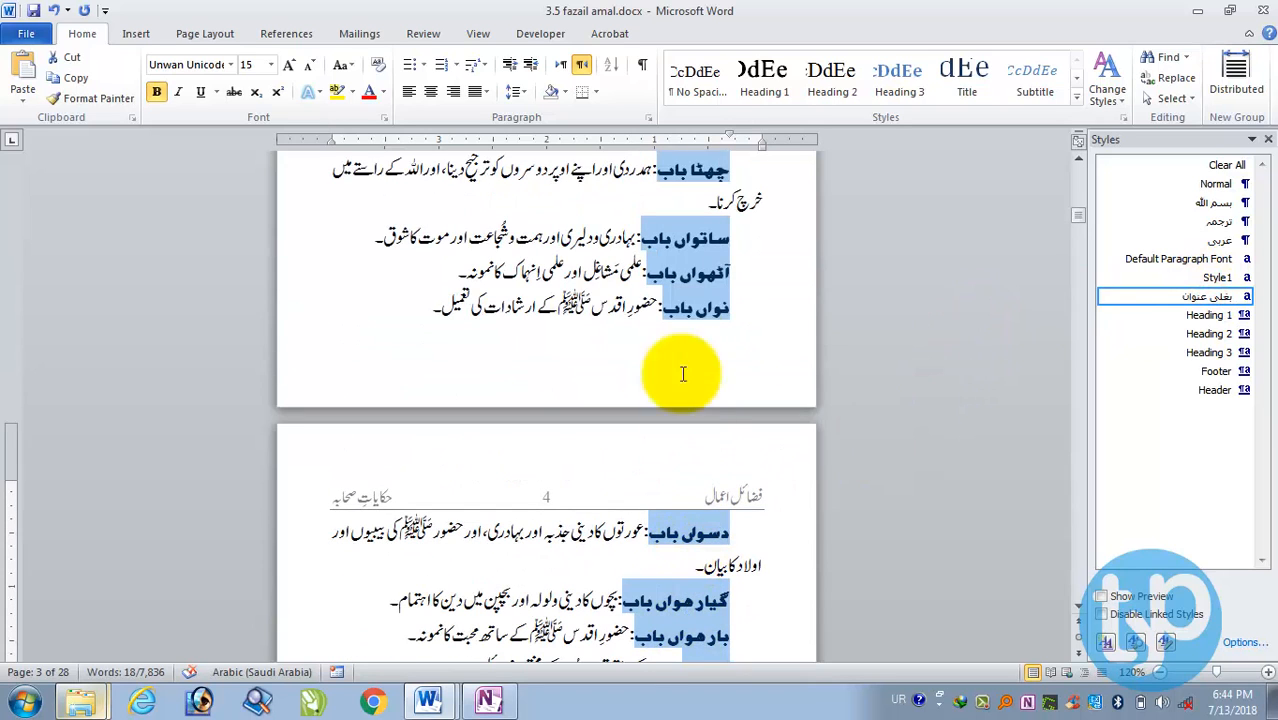
pyautogui.click(662, 276)
pyautogui.scroll(2, 725, 478)
pyautogui.scroll(2, 730, 482)
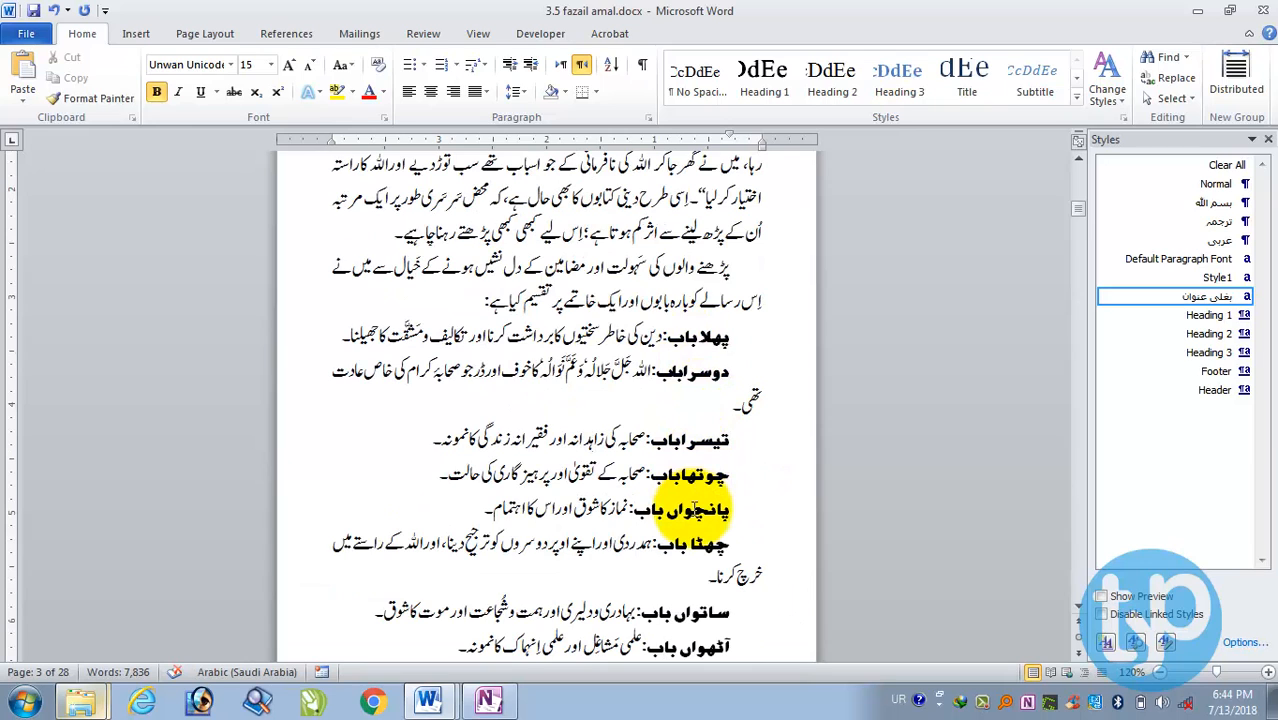
pyautogui.click(572, 345)
pyautogui.scroll(2, 655, 460)
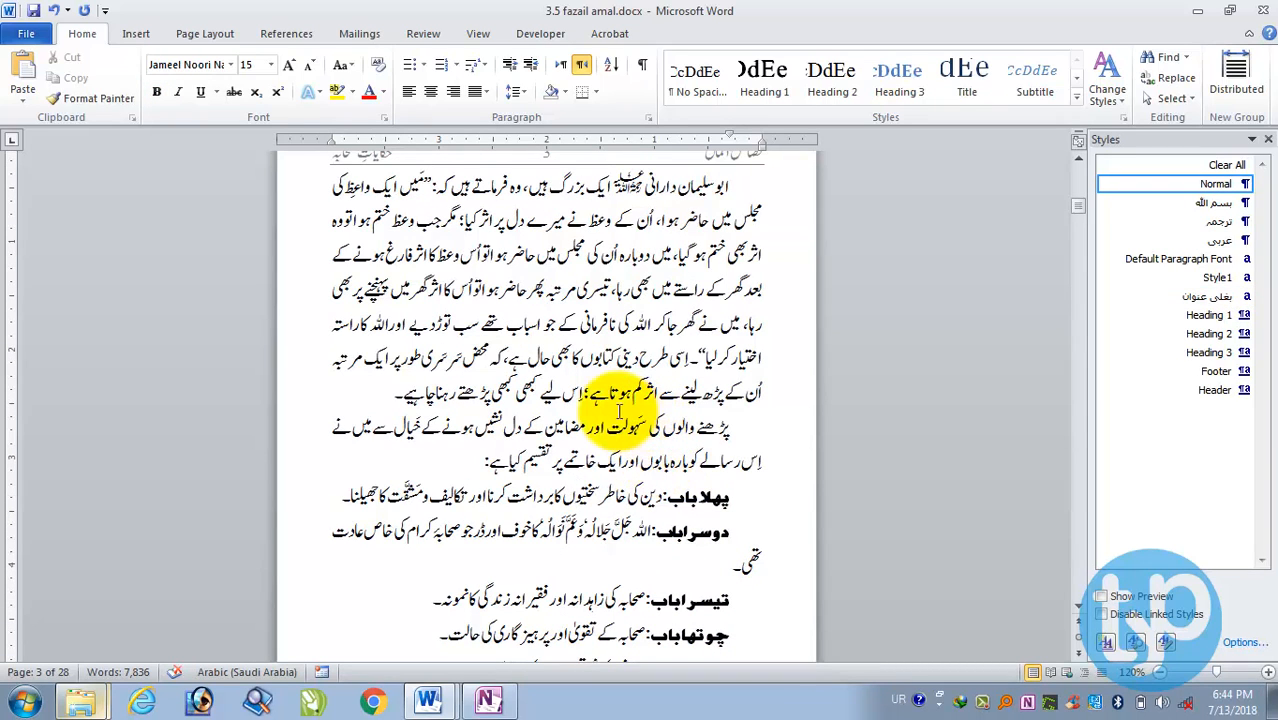
pyautogui.scroll(1, 540, 360)
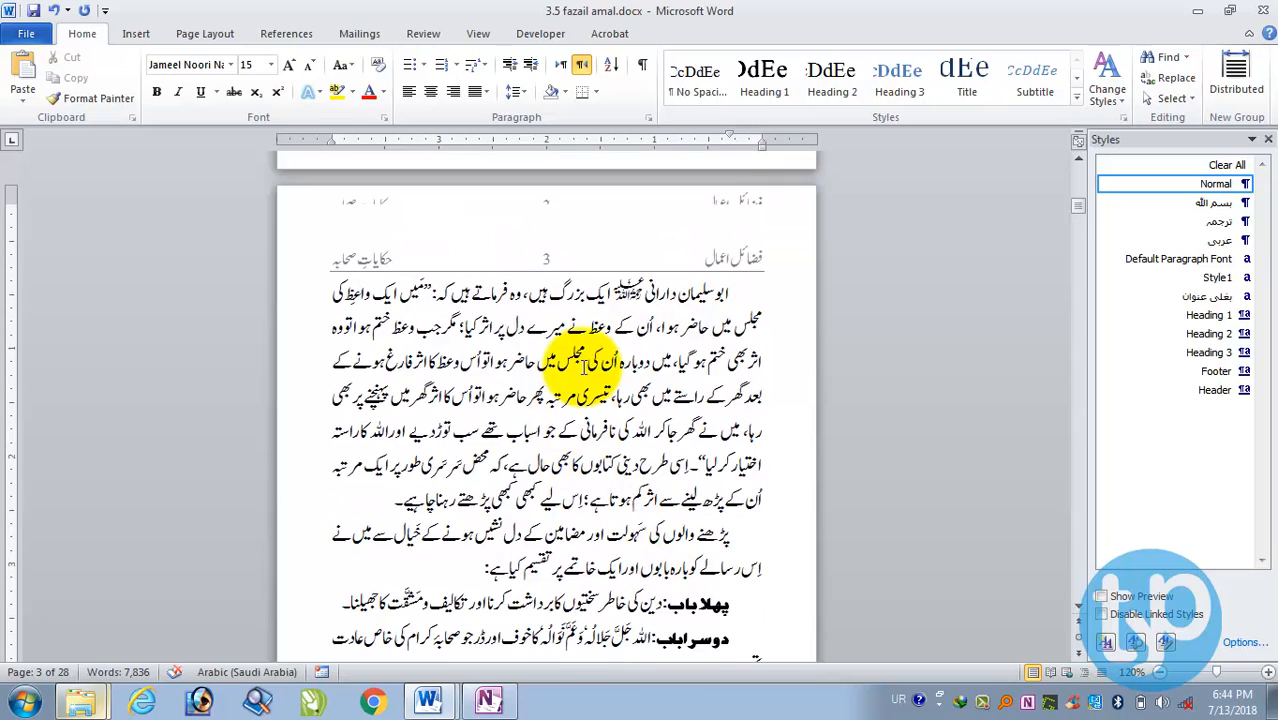
# Start a new style named "عربی انلائن" and make it a Character style.
pyautogui.click(1105, 643)
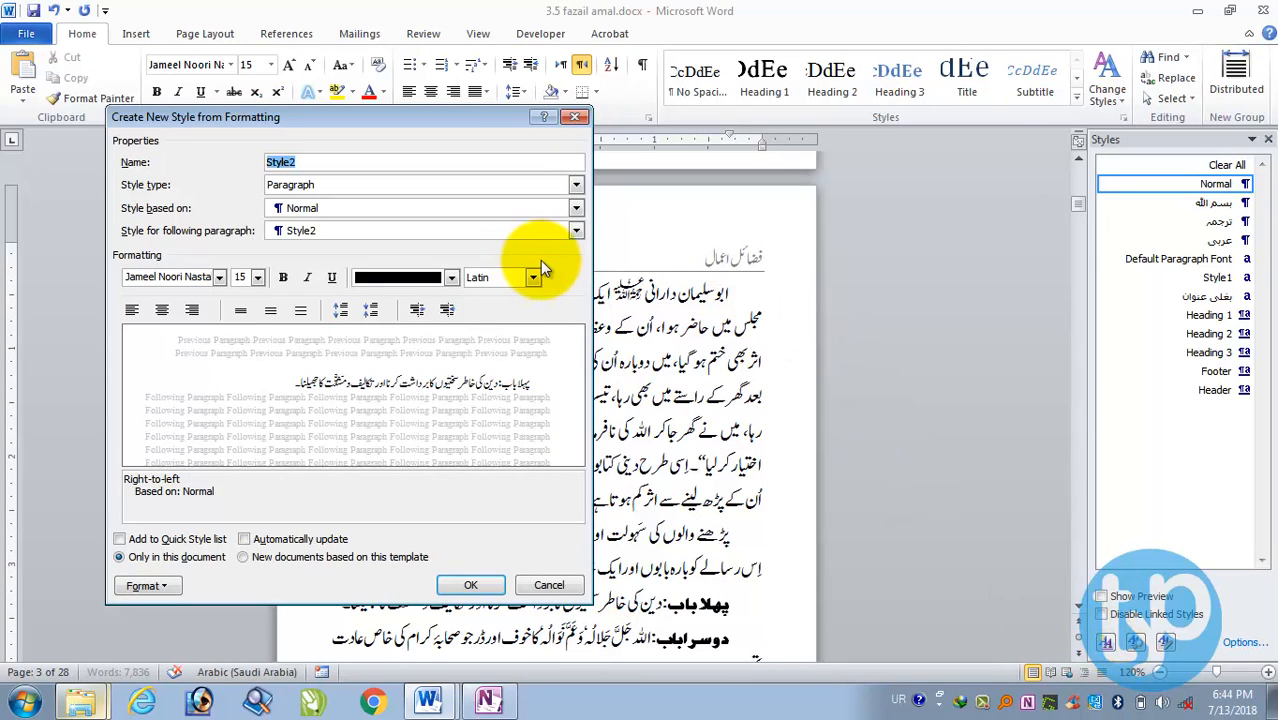
pyautogui.write('عربی انلائن')
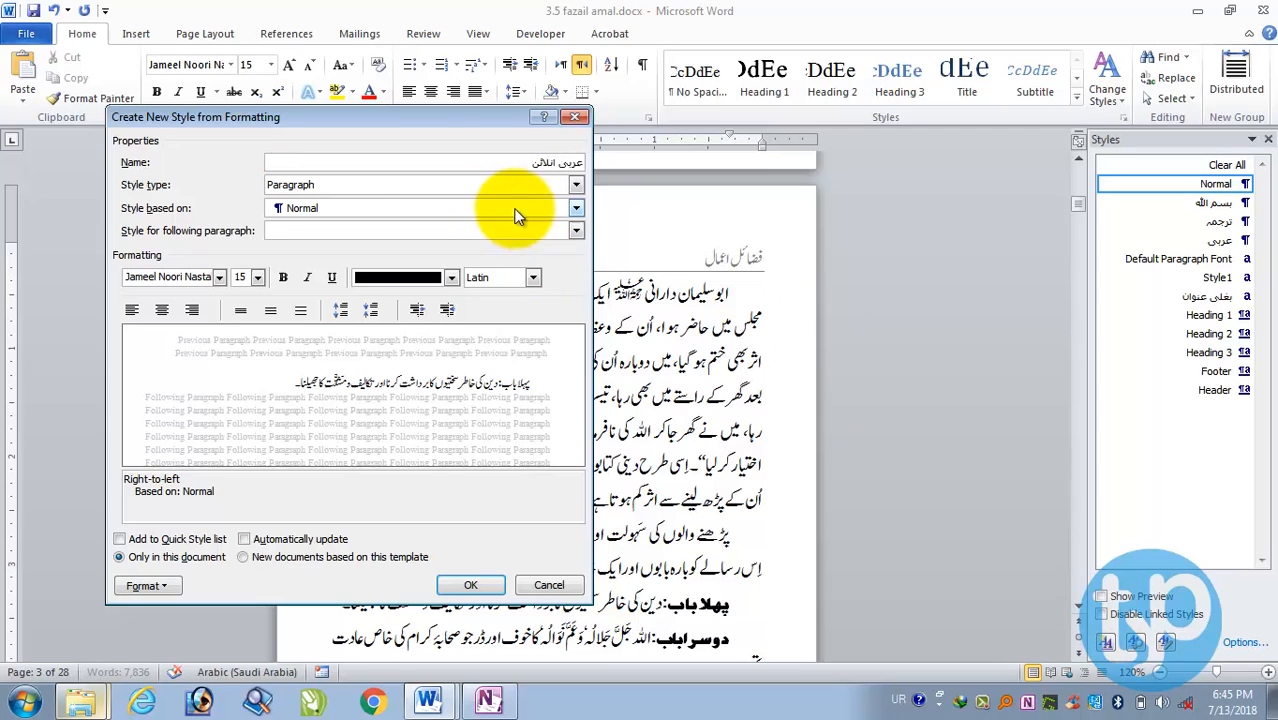
pyautogui.click(318, 188)
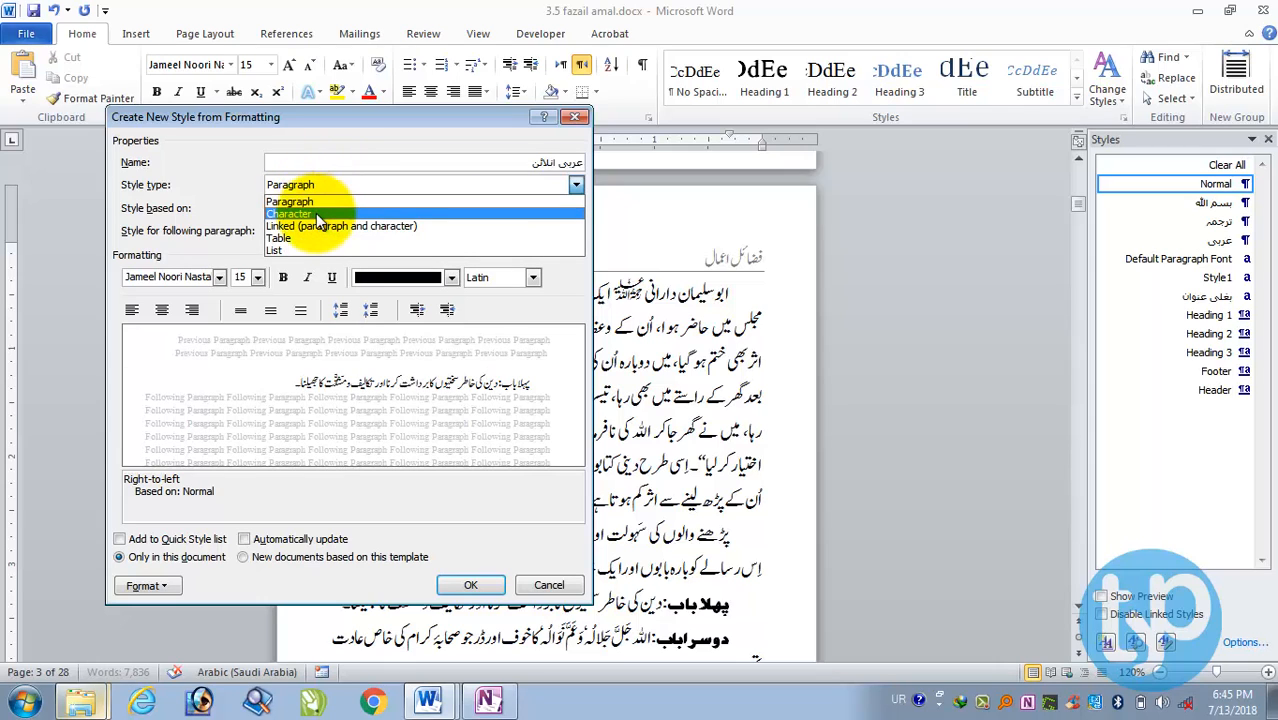
pyautogui.click(316, 214)
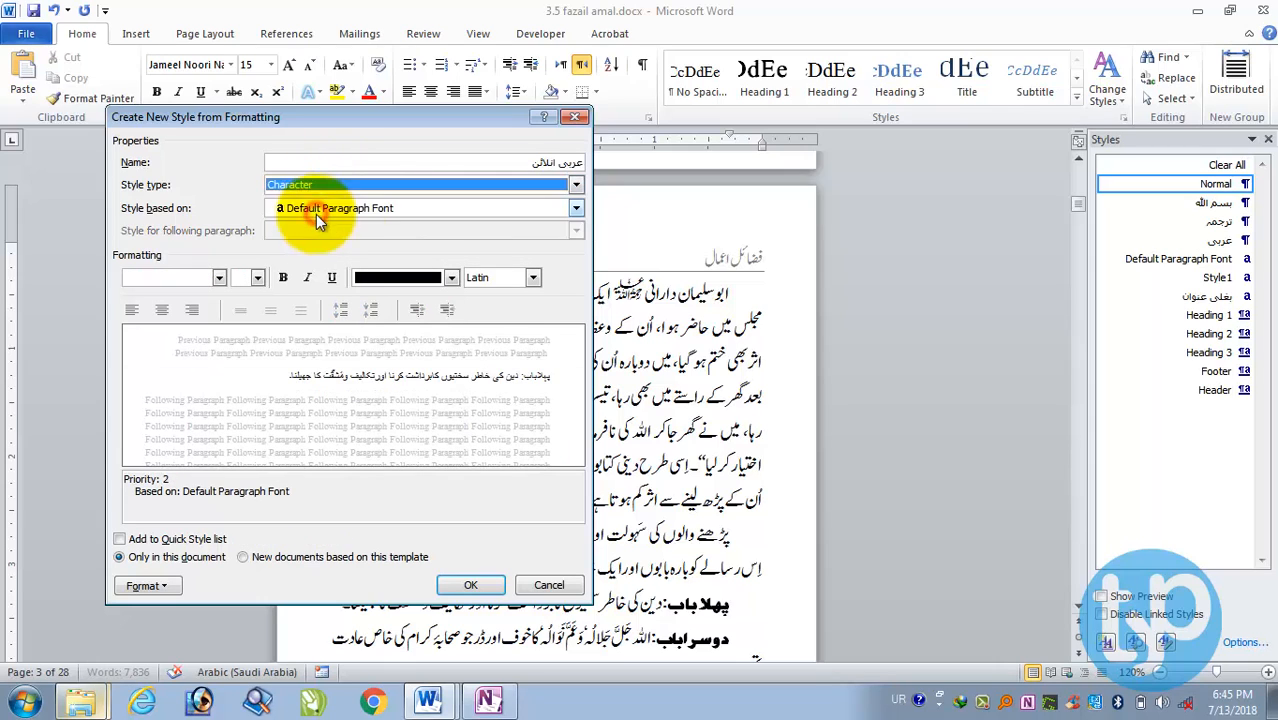
# Set the new style's formatting to cover all scripts and keep it non-bold.
pyautogui.click(513, 288)
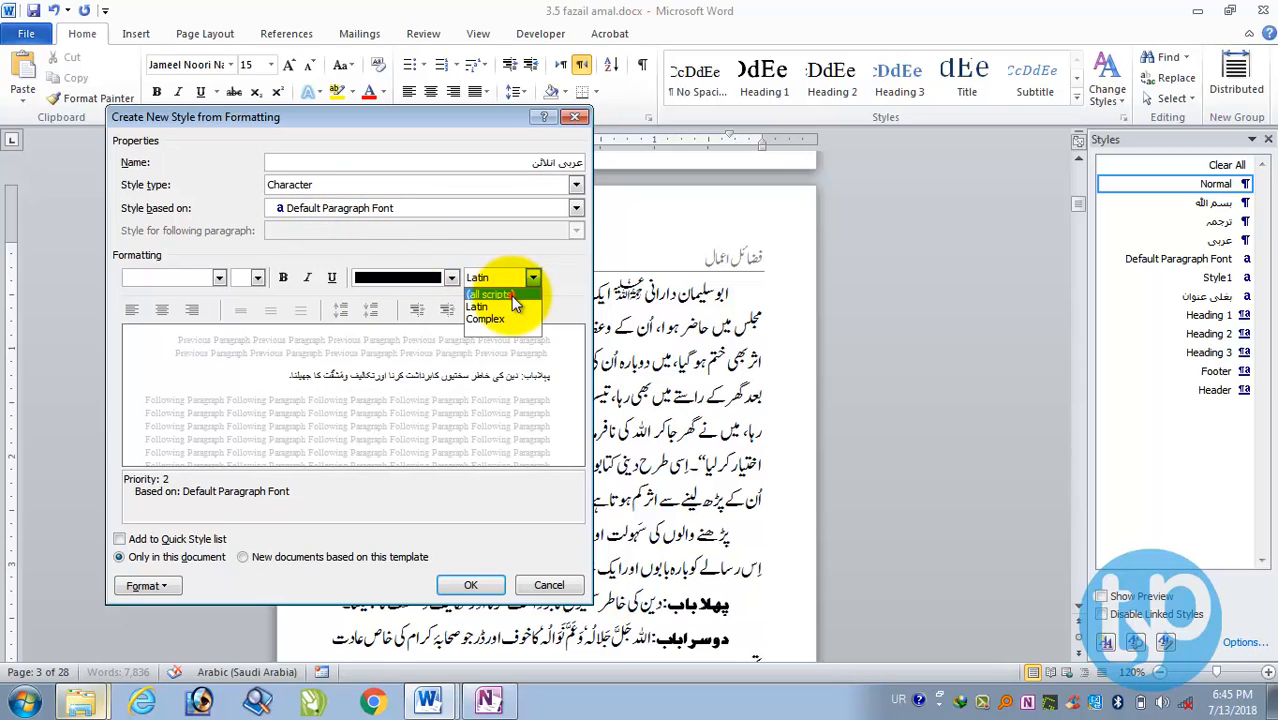
pyautogui.click(510, 297)
pyautogui.click(284, 280)
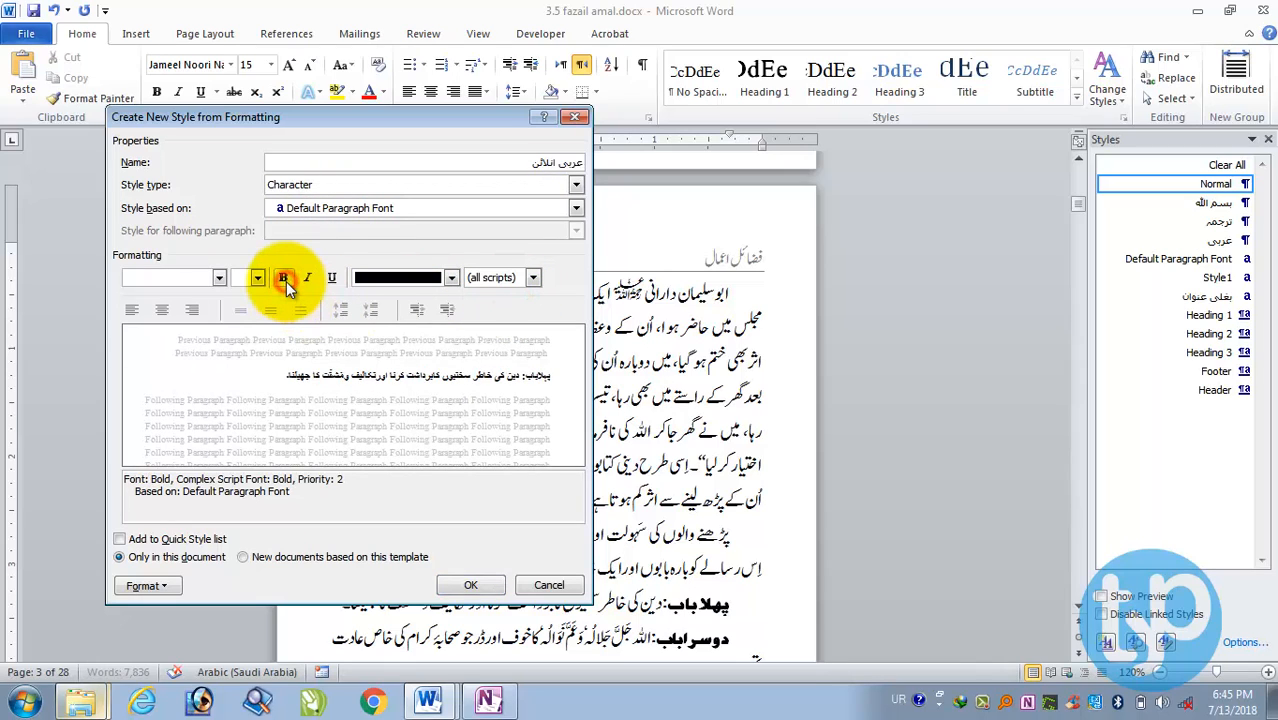
pyautogui.click(284, 280)
# Set the new style's font to Al Qalam Quran Majeed and save the style.
pyautogui.click(219, 277)
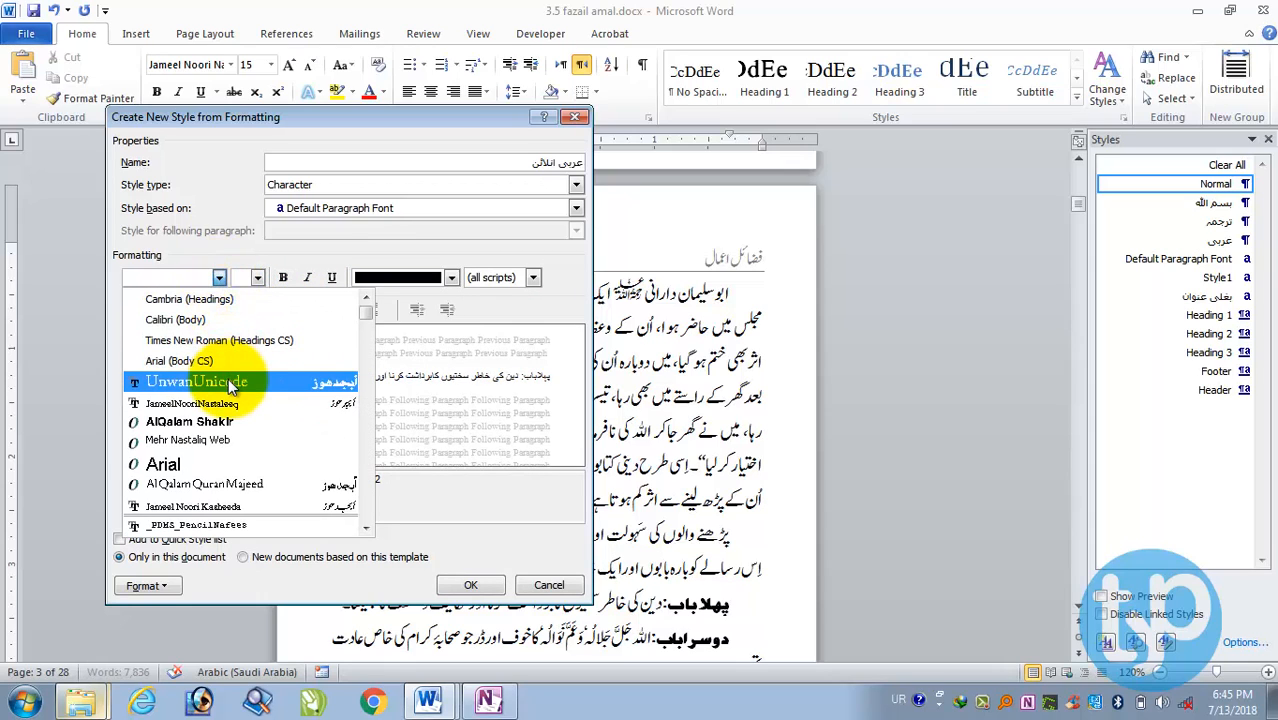
pyautogui.scroll(-1, 235, 387)
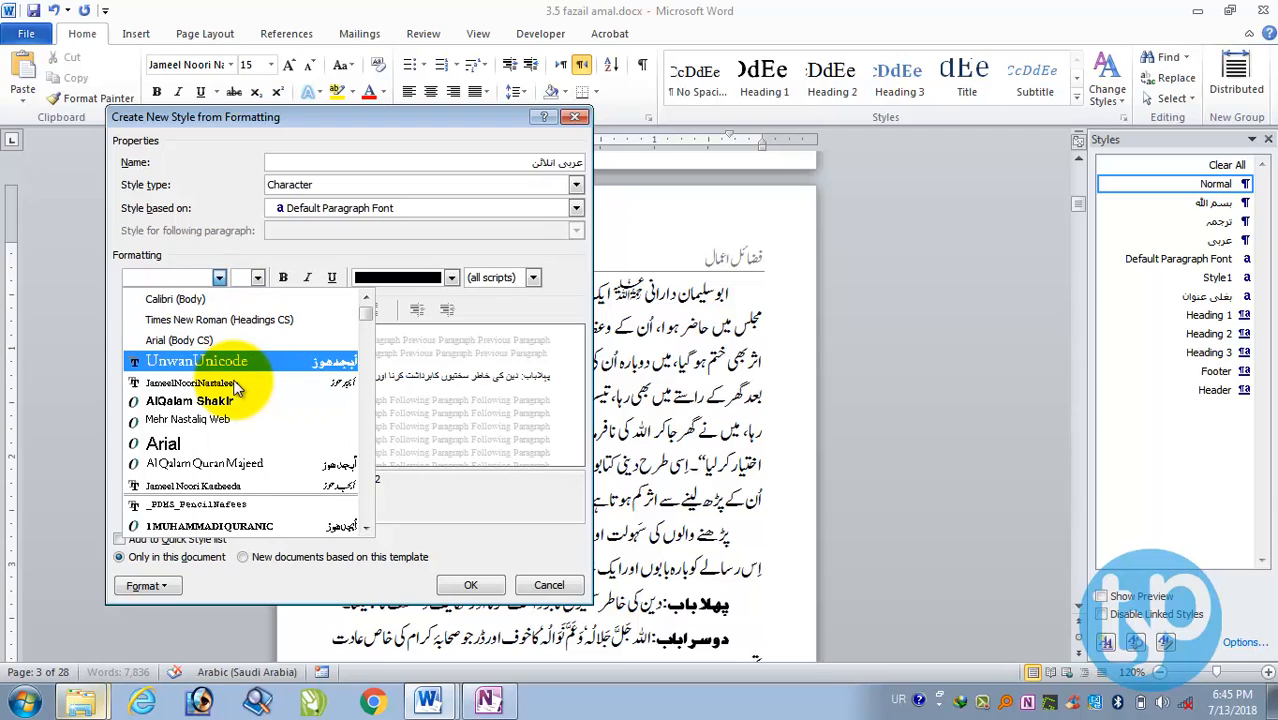
pyautogui.click(221, 459)
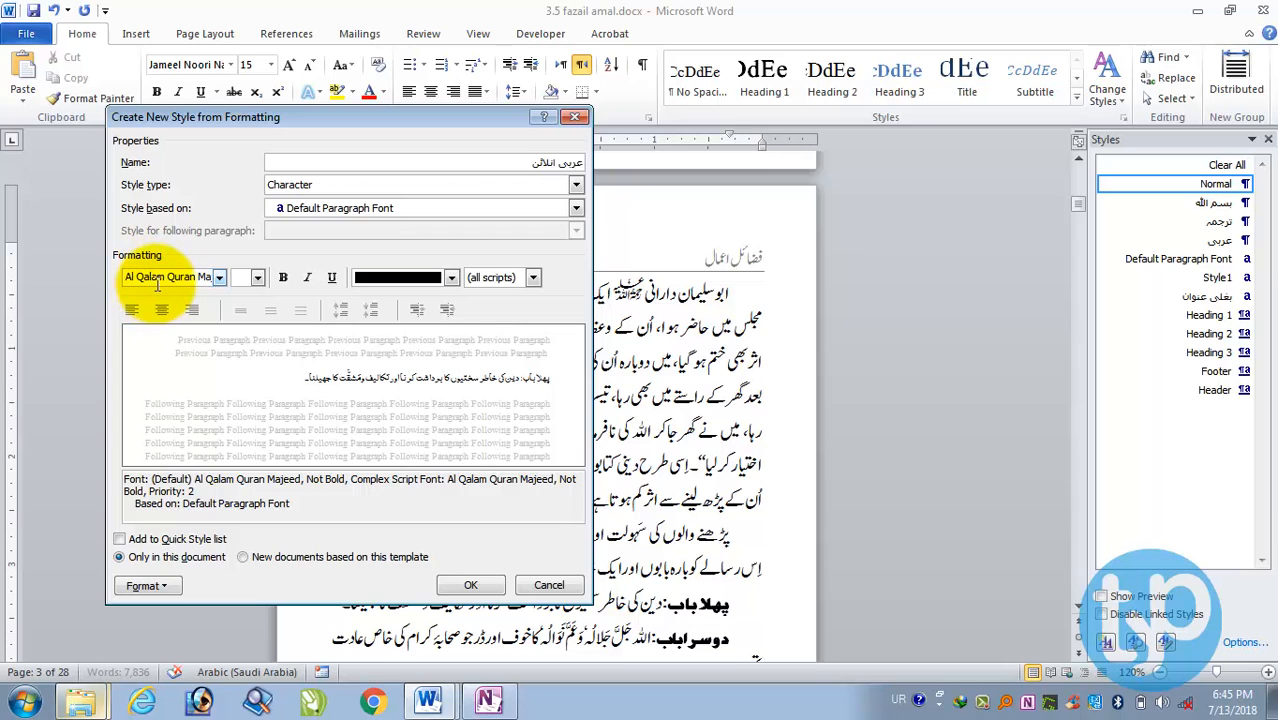
pyautogui.click(450, 582)
# Apply the "عربی انلائن" style to the Arabic phrase following "اللہ" in the "دوسرا باب" line.
pyautogui.scroll(-6, 513, 300)
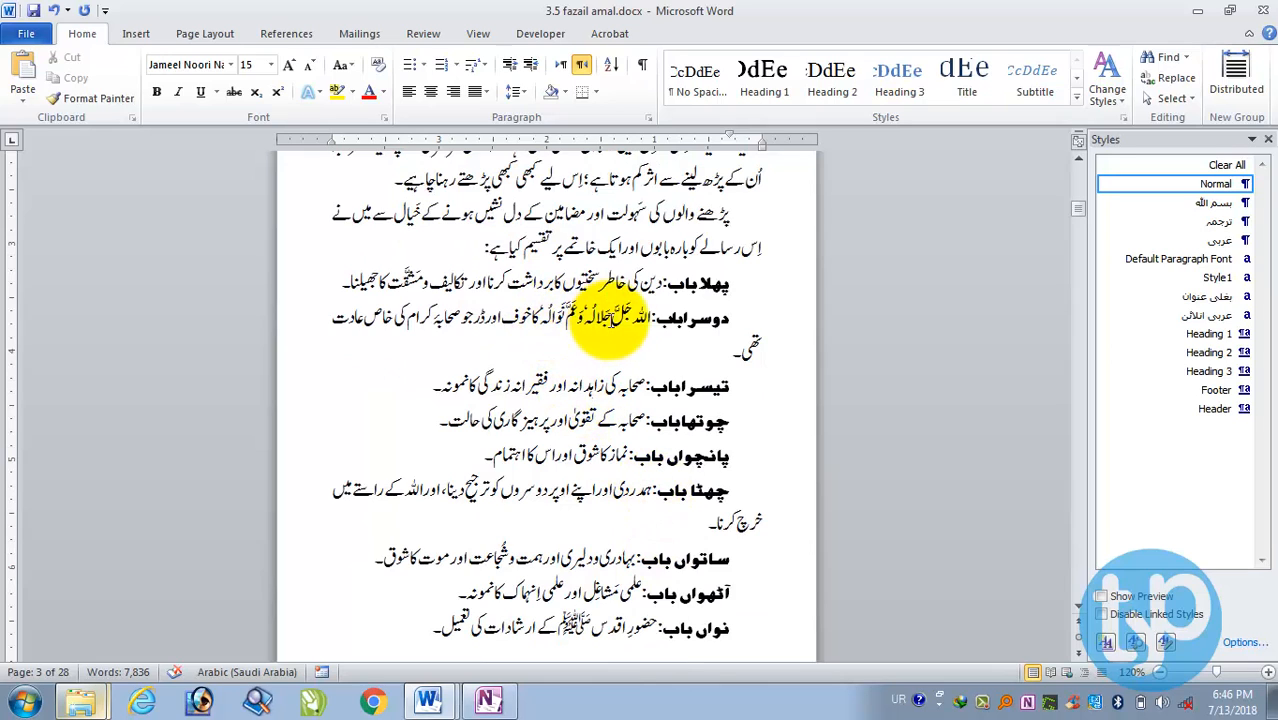
pyautogui.moveTo(630, 318); pyautogui.dragTo(545, 320)
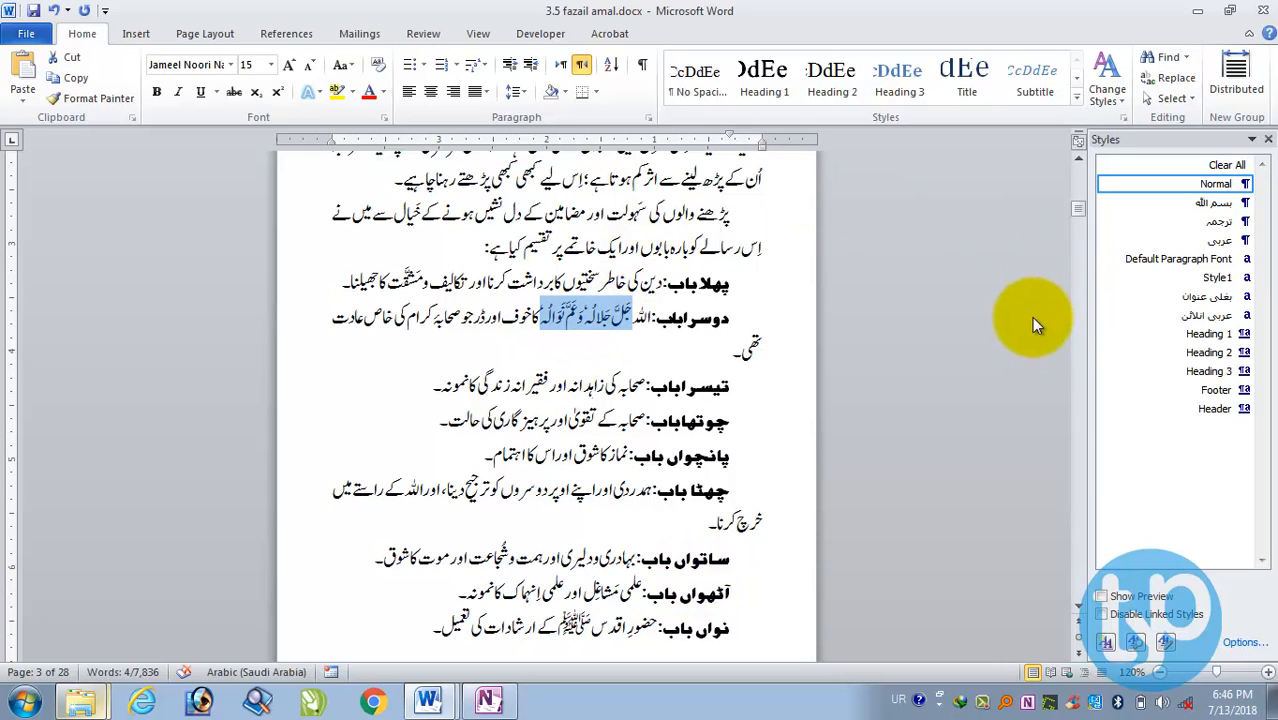
pyautogui.click(1206, 318)
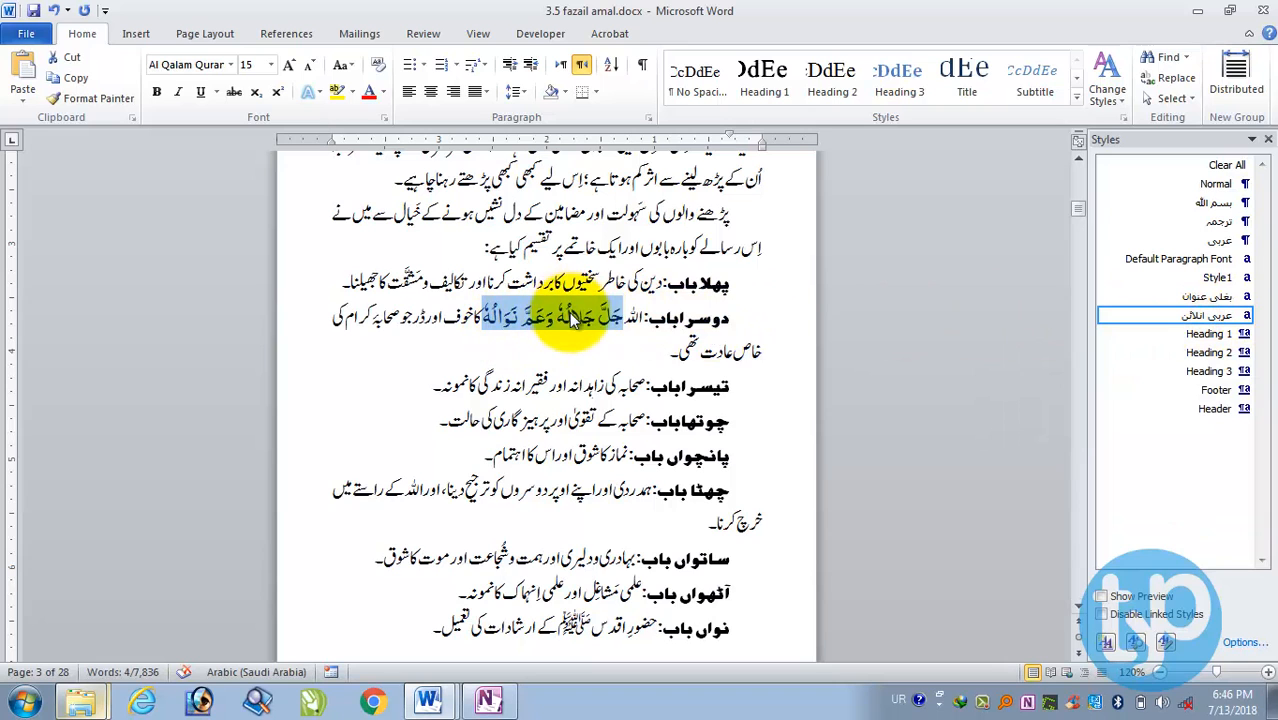
# Apply the "عربی" paragraph style to the Arabic prayer paragraph beginning with "اللّٰهُمَّ" on page 6.
pyautogui.scroll(-2, 620, 452)
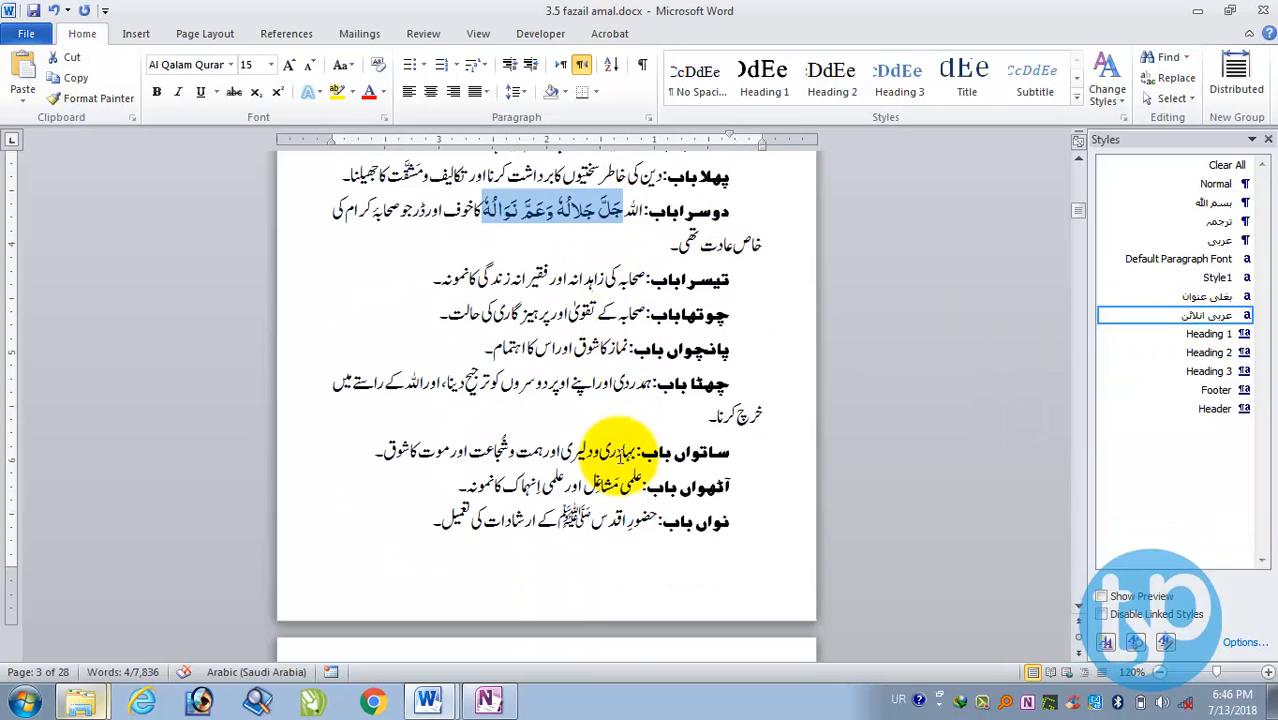
pyautogui.scroll(-12, 620, 452)
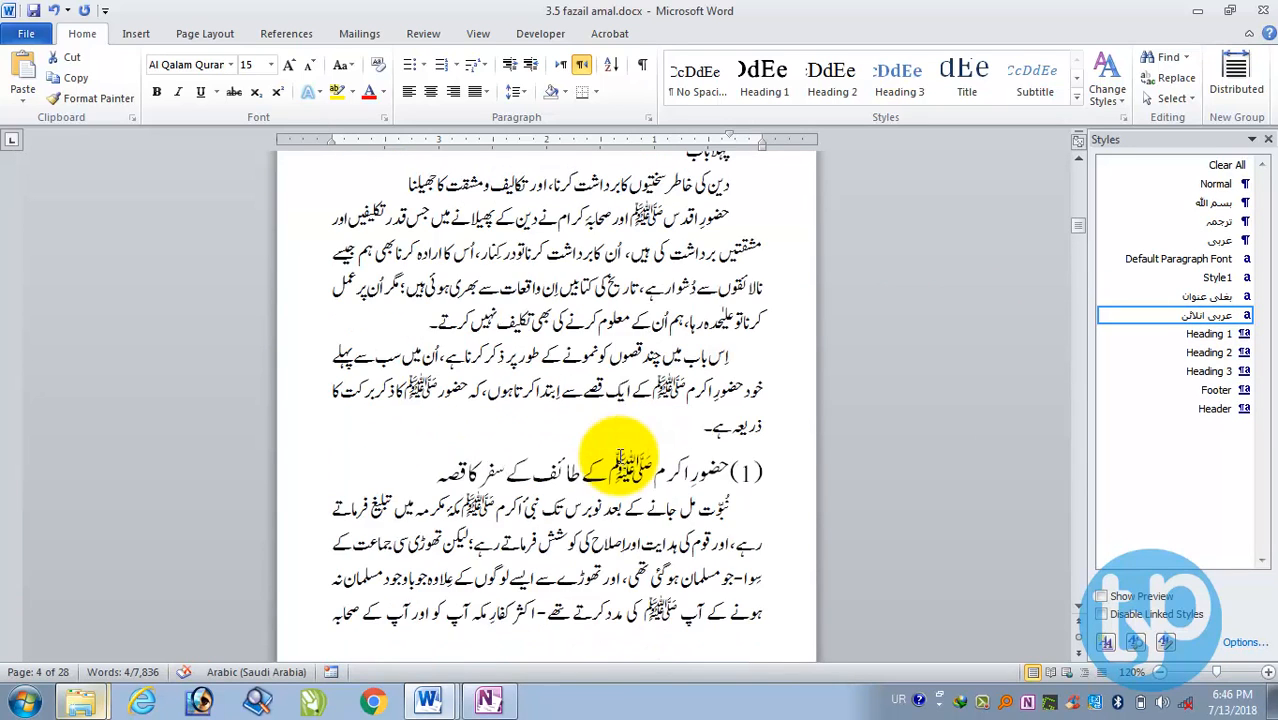
pyautogui.scroll(-11, 620, 455)
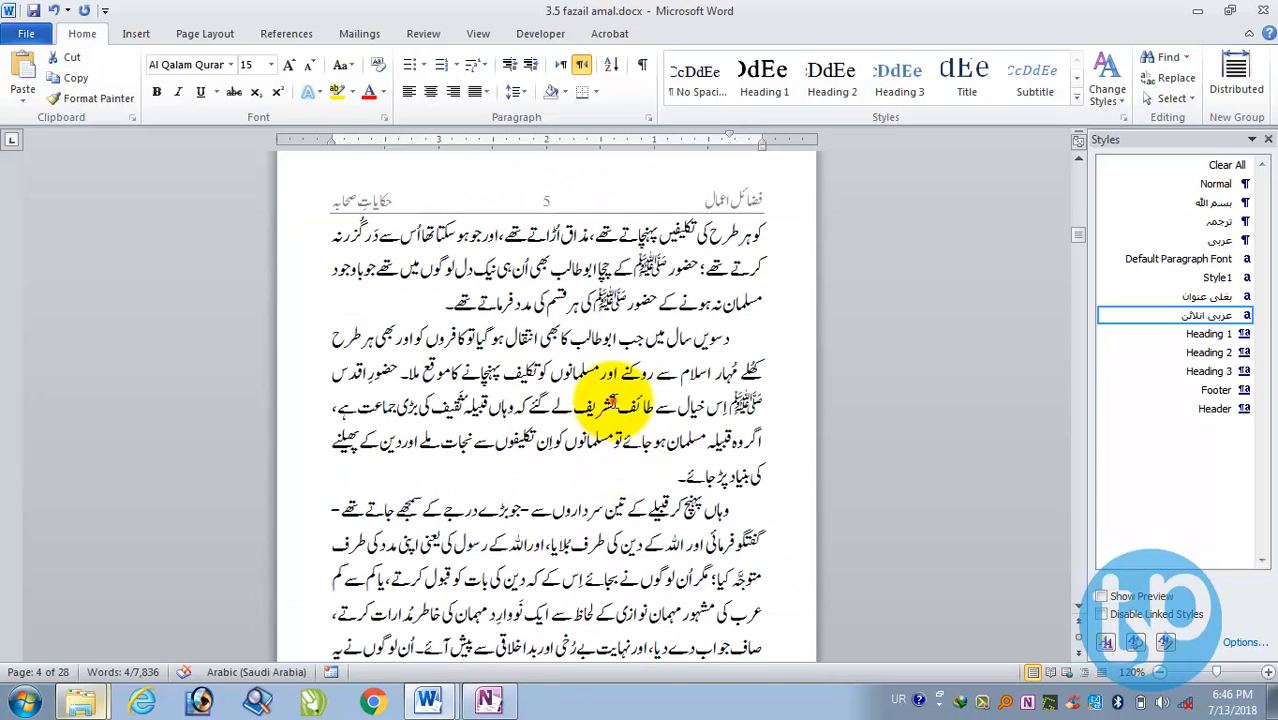
pyautogui.click(612, 402)
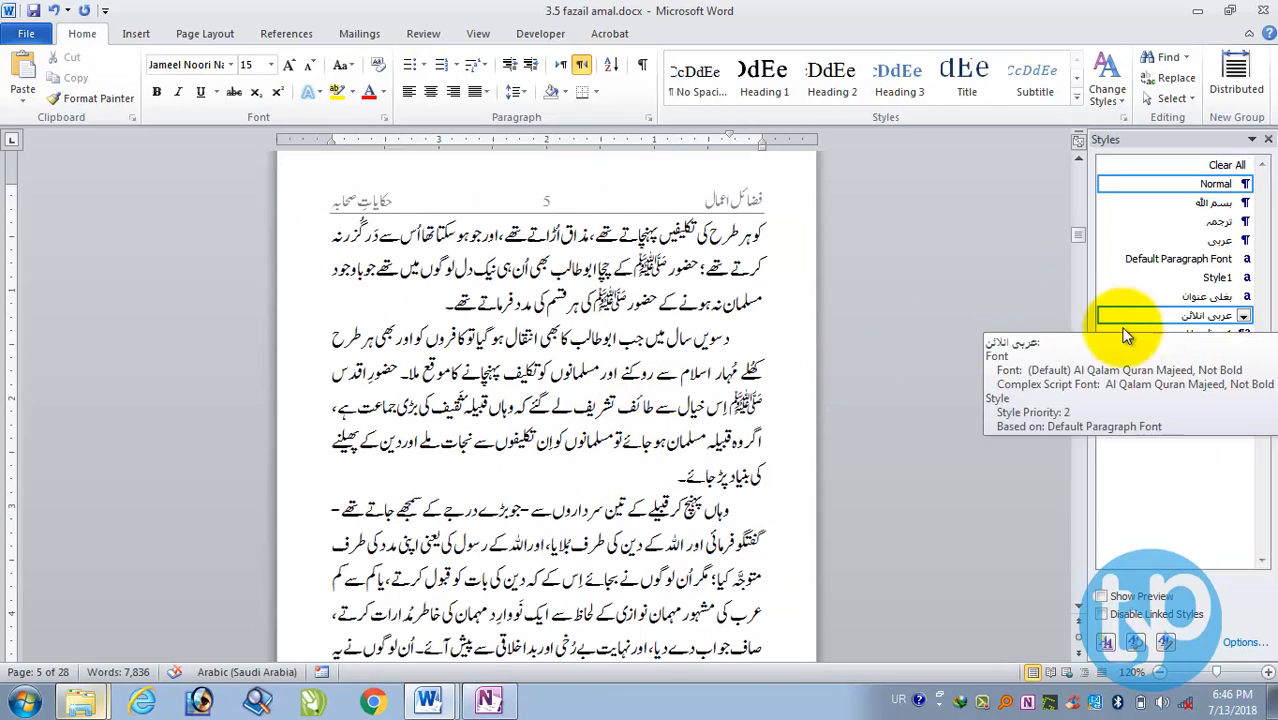
pyautogui.scroll(-15, 542, 380)
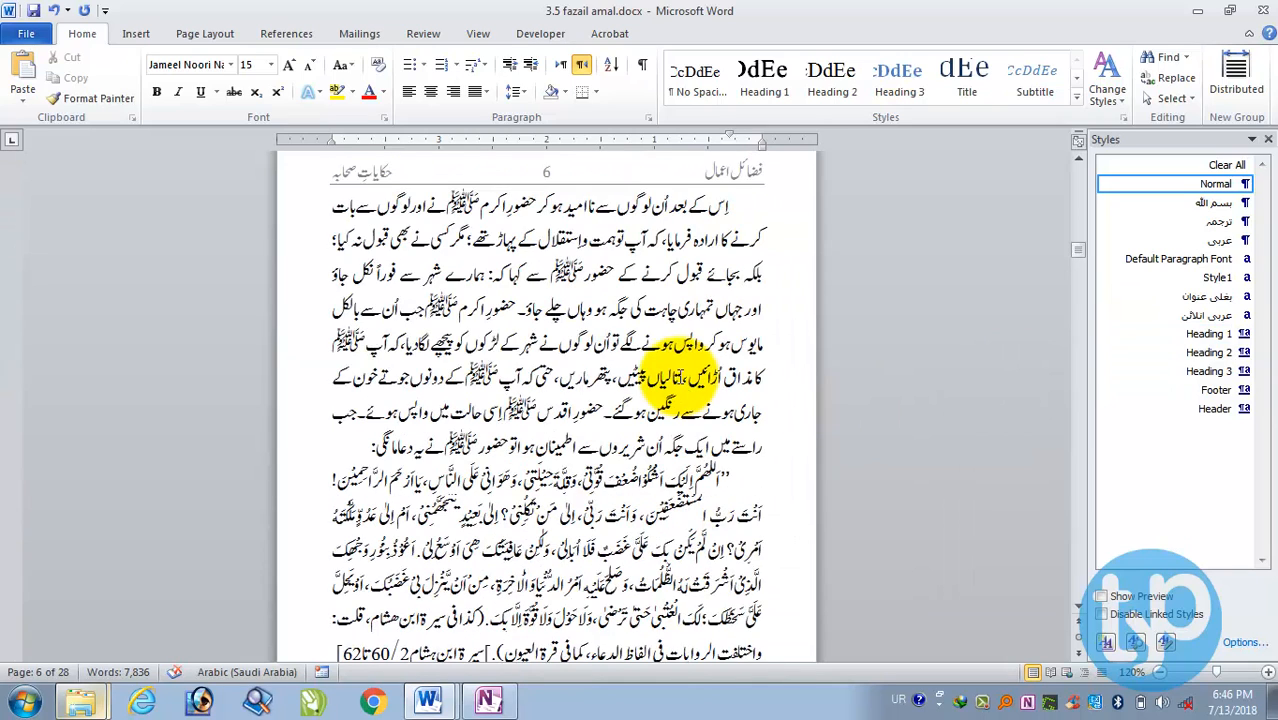
pyautogui.scroll(-4, 680, 380)
pyautogui.click(541, 330)
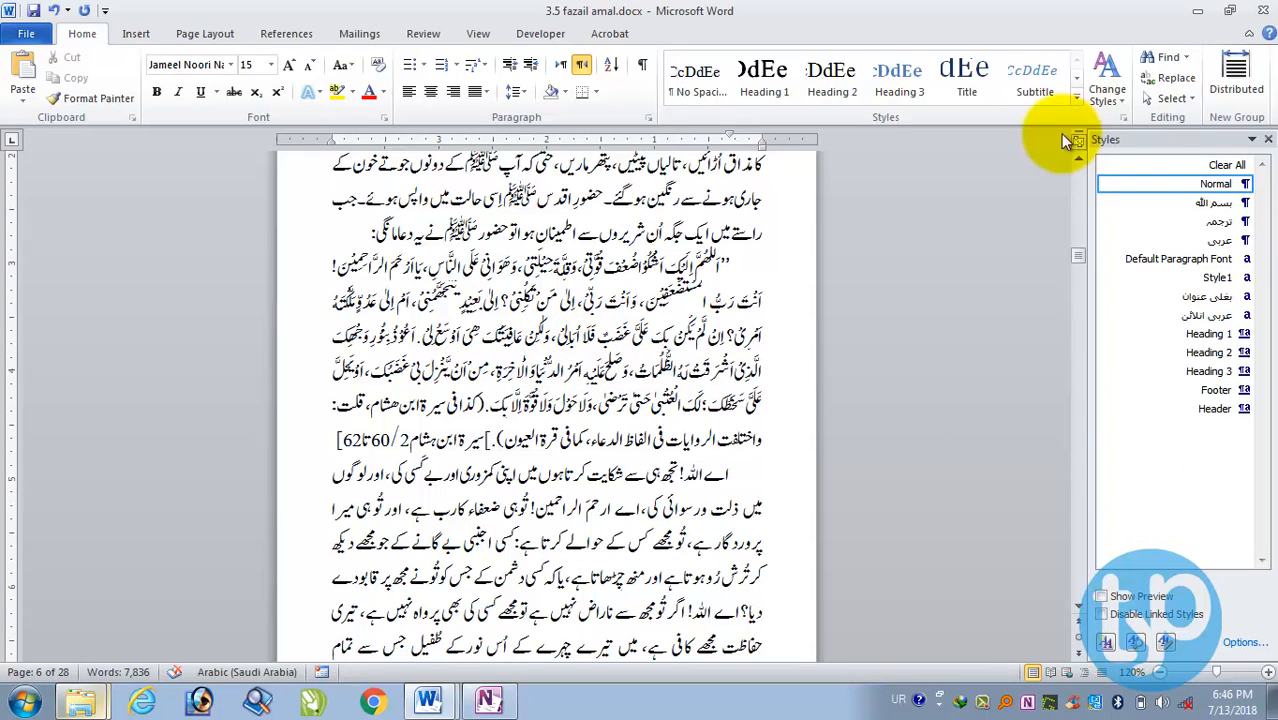
pyautogui.click(1218, 242)
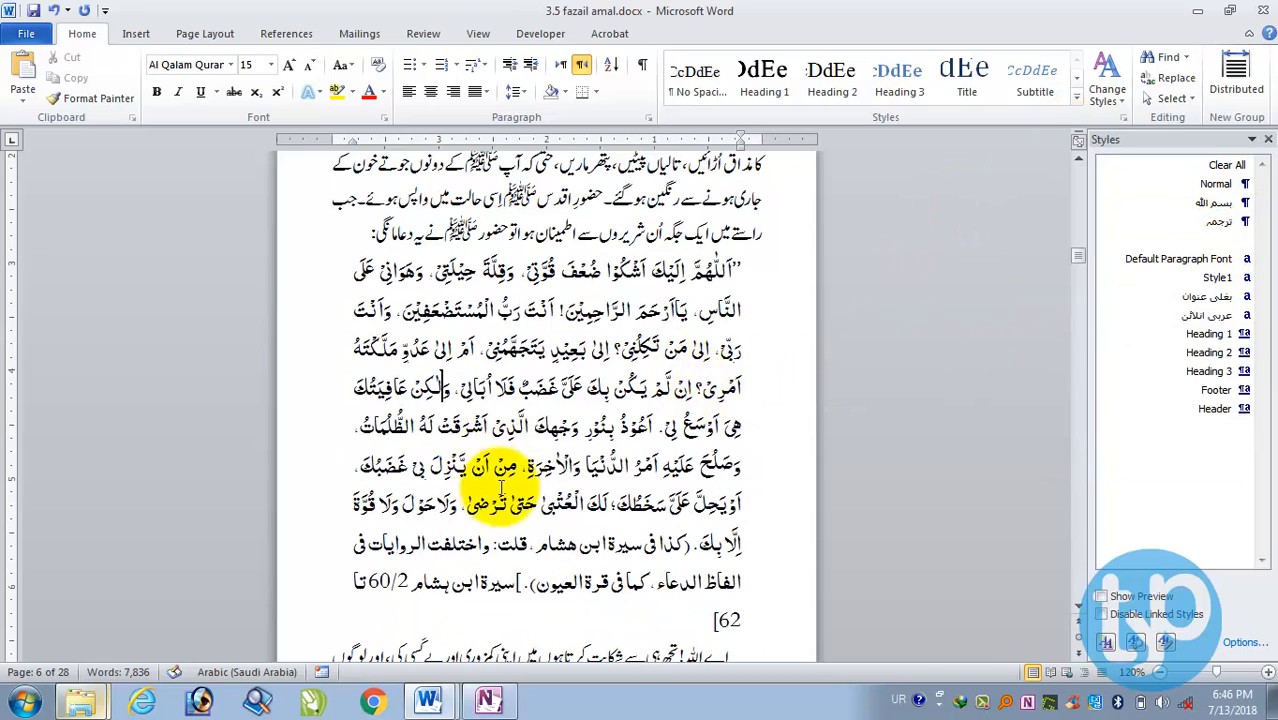
# Apply the "عربی انلائن" style to the Arabic phrase following "انتقال فرمایا" on page 12.
pyautogui.scroll(-10, 710, 388)
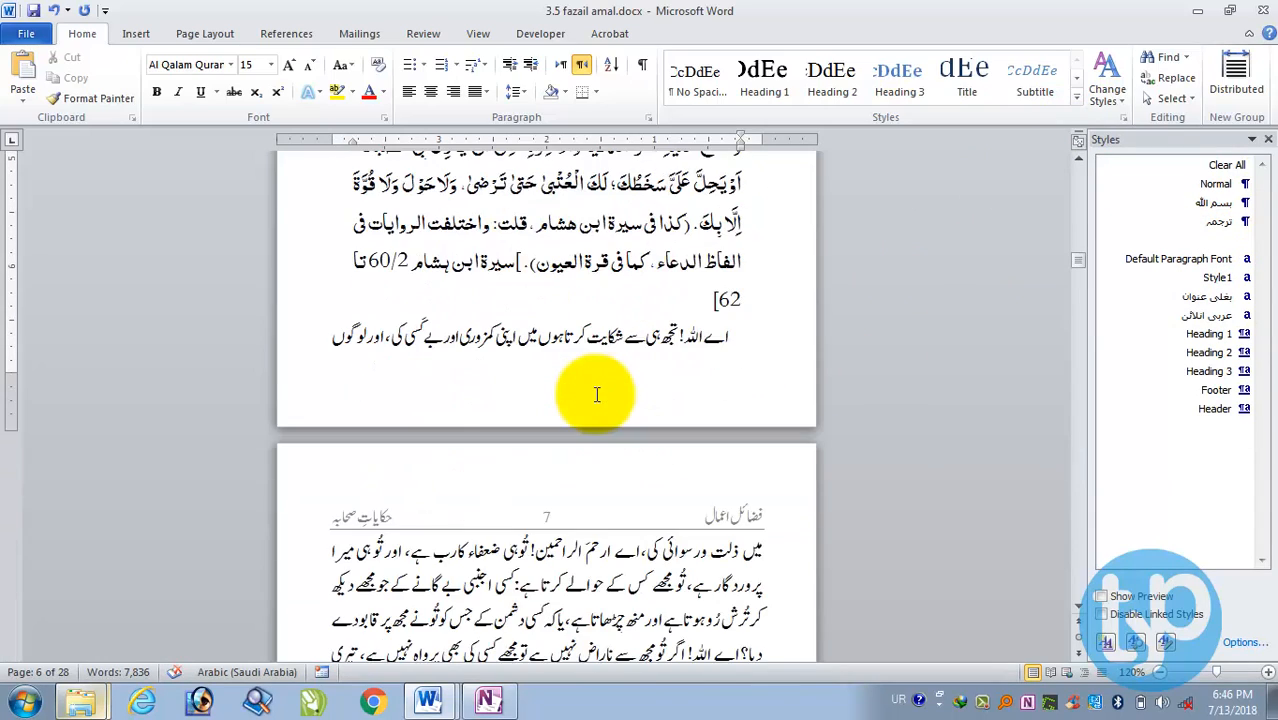
pyautogui.scroll(-20, 600, 380)
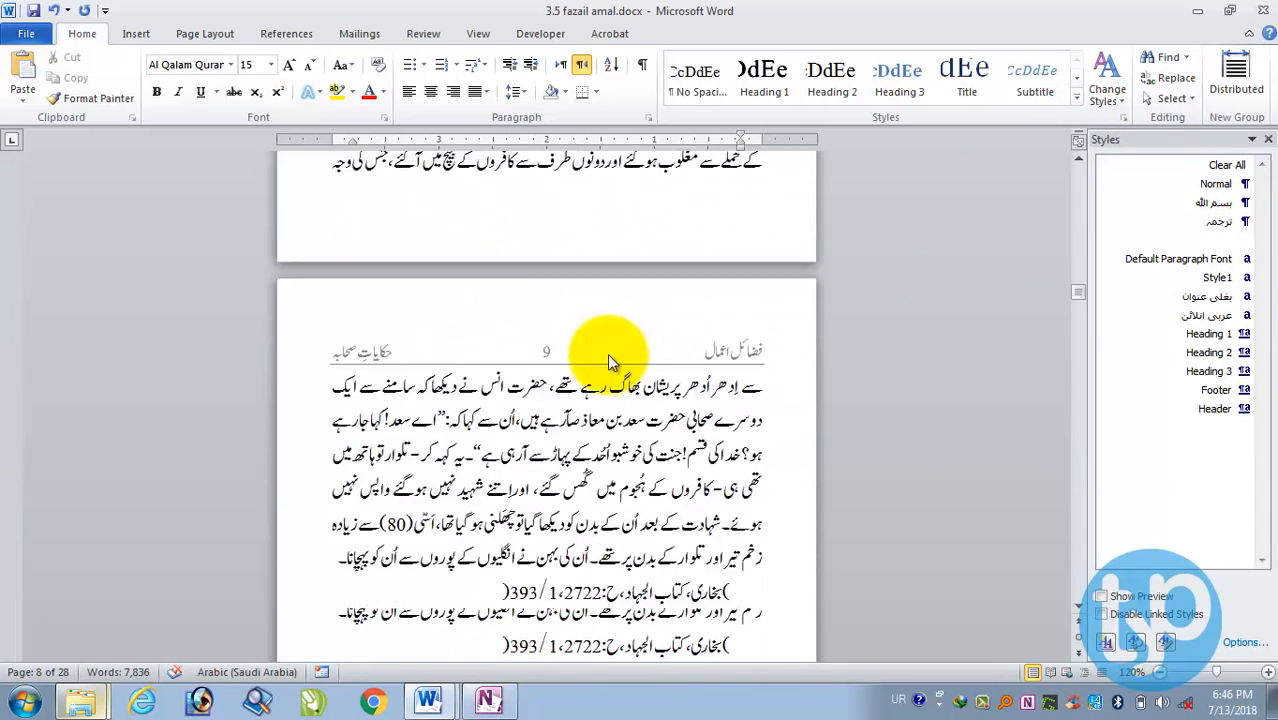
pyautogui.scroll(-3, 608, 356)
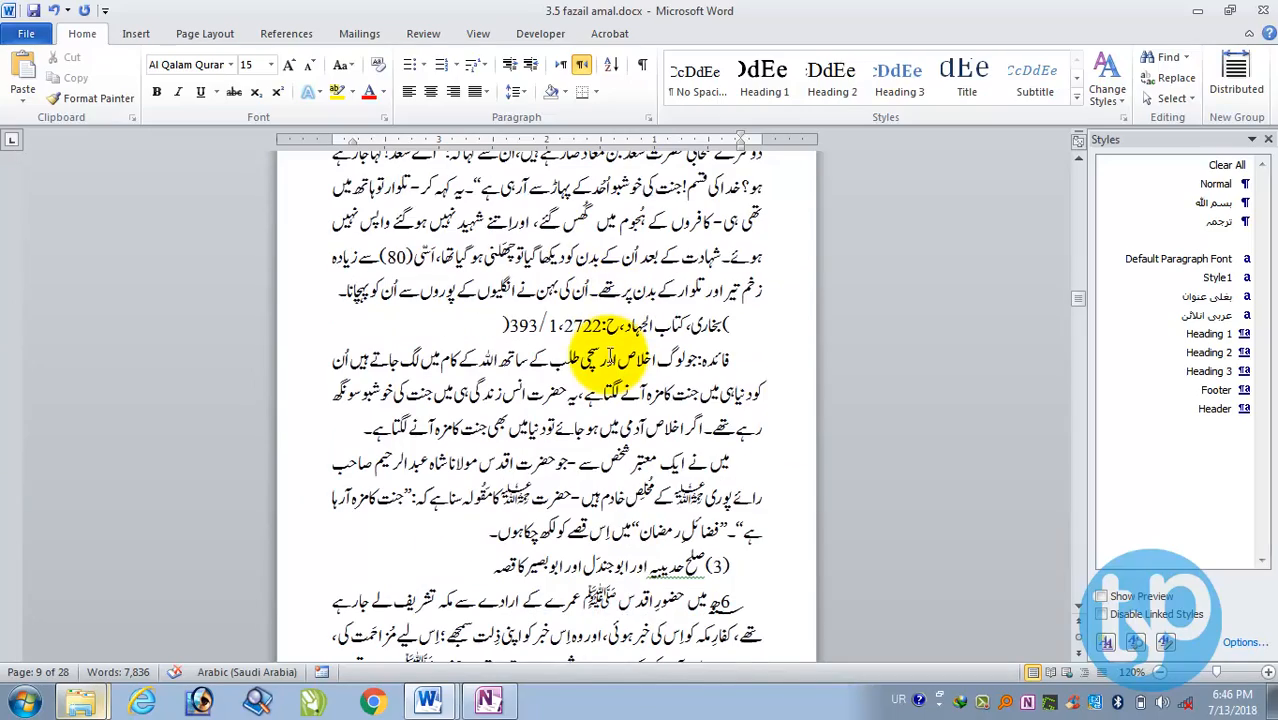
pyautogui.scroll(-20, 608, 358)
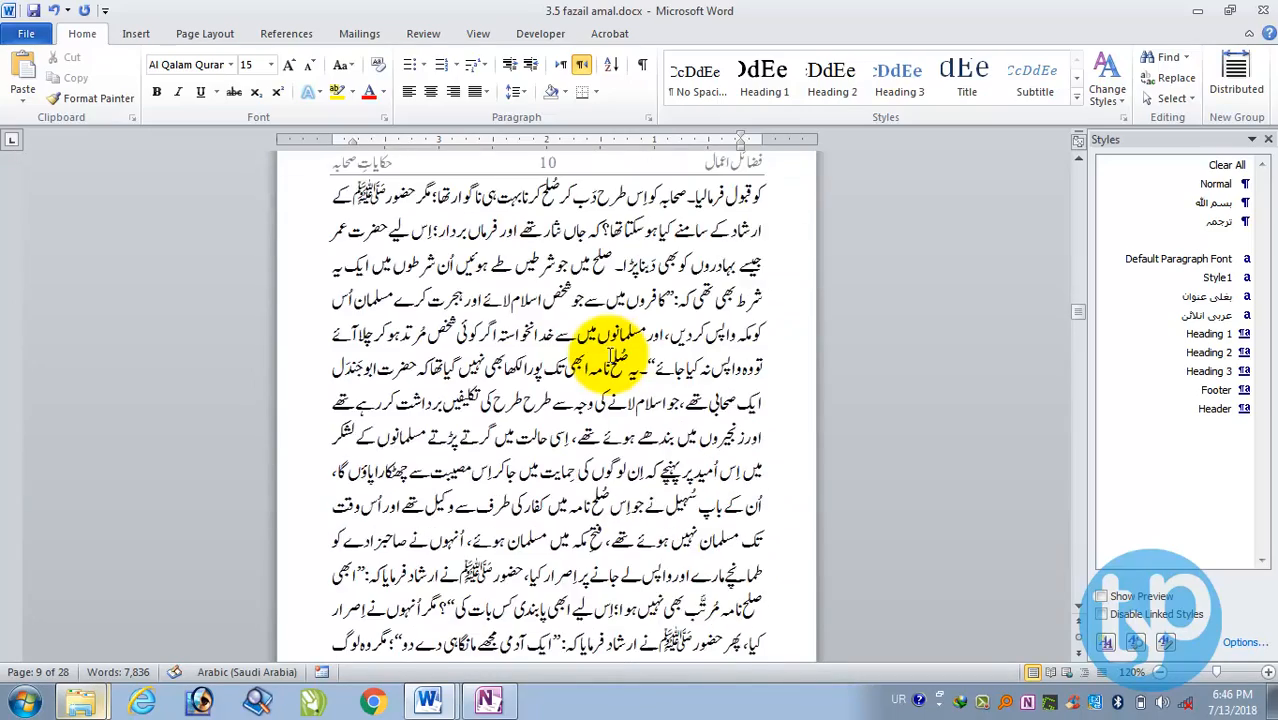
pyautogui.scroll(-20, 608, 356)
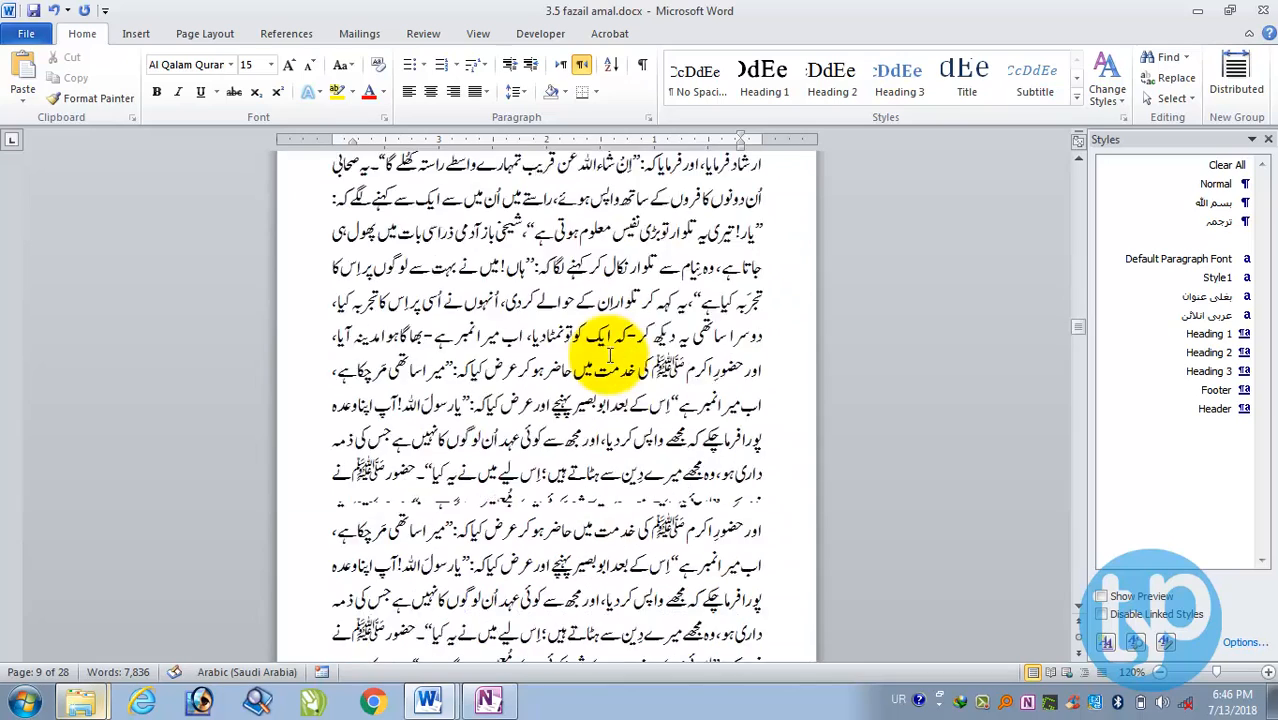
pyautogui.scroll(-20, 608, 356)
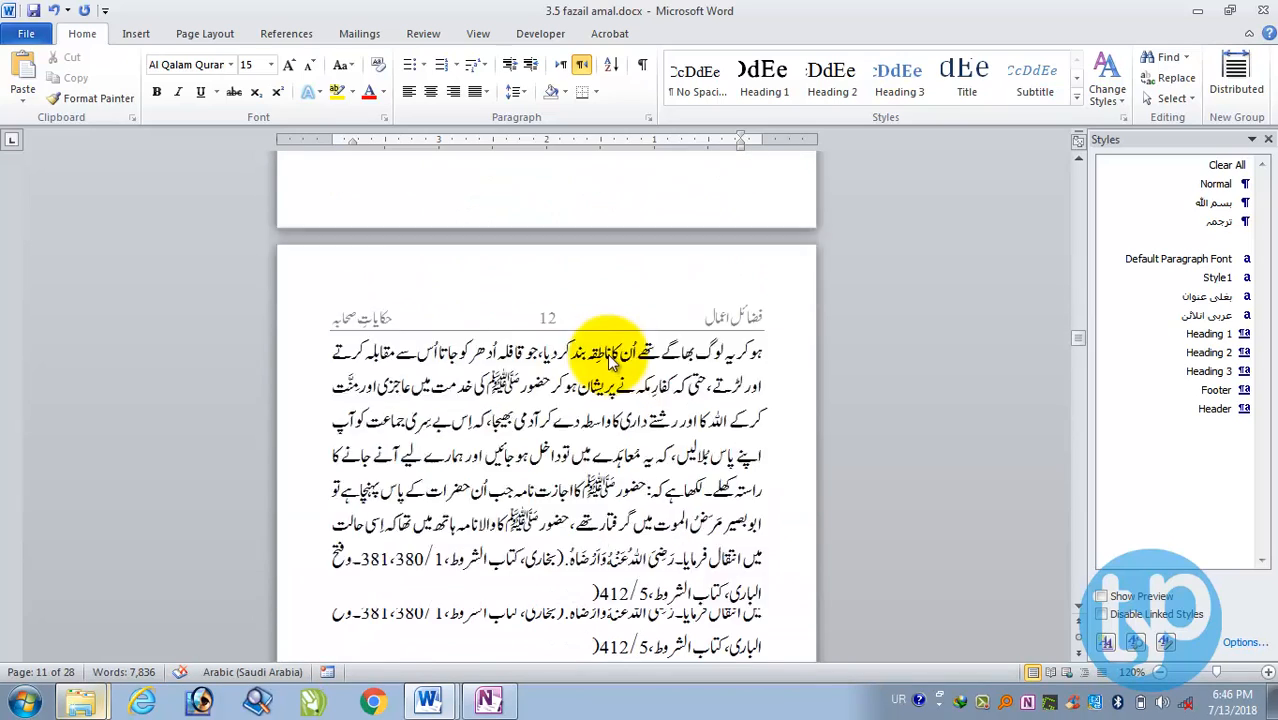
pyautogui.scroll(-4, 612, 362)
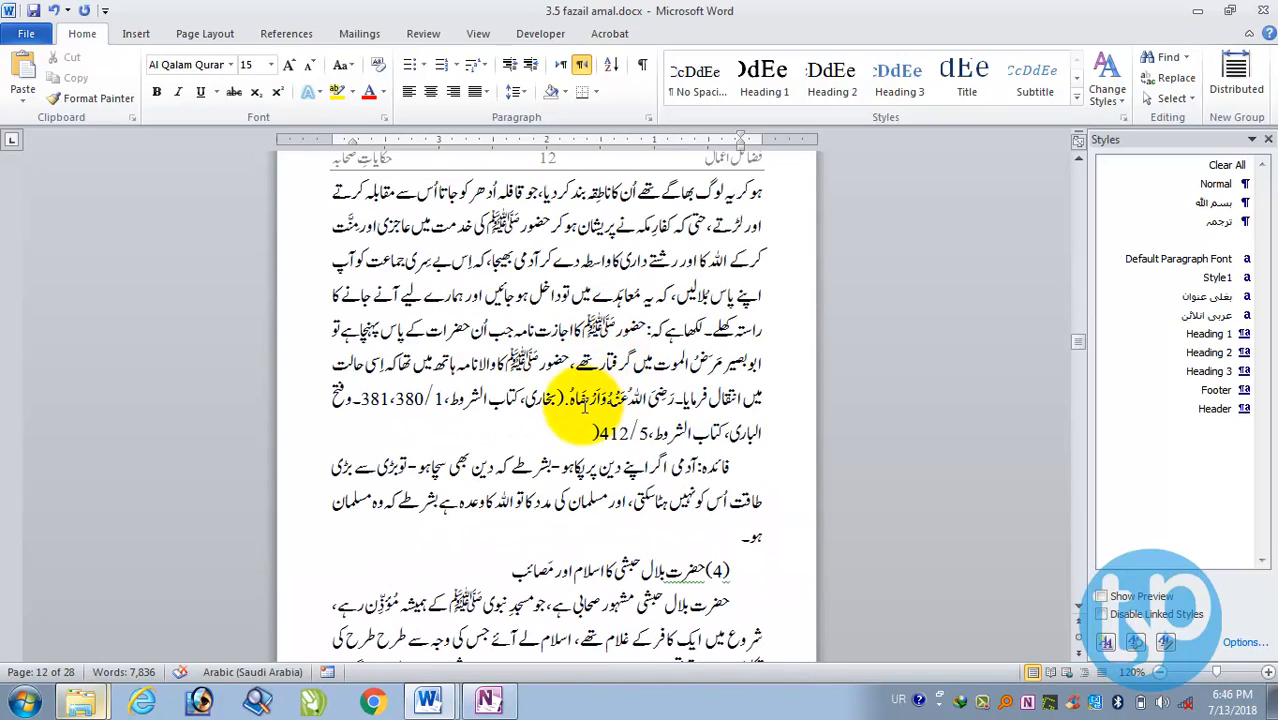
pyautogui.moveTo(566, 397); pyautogui.dragTo(675, 398)
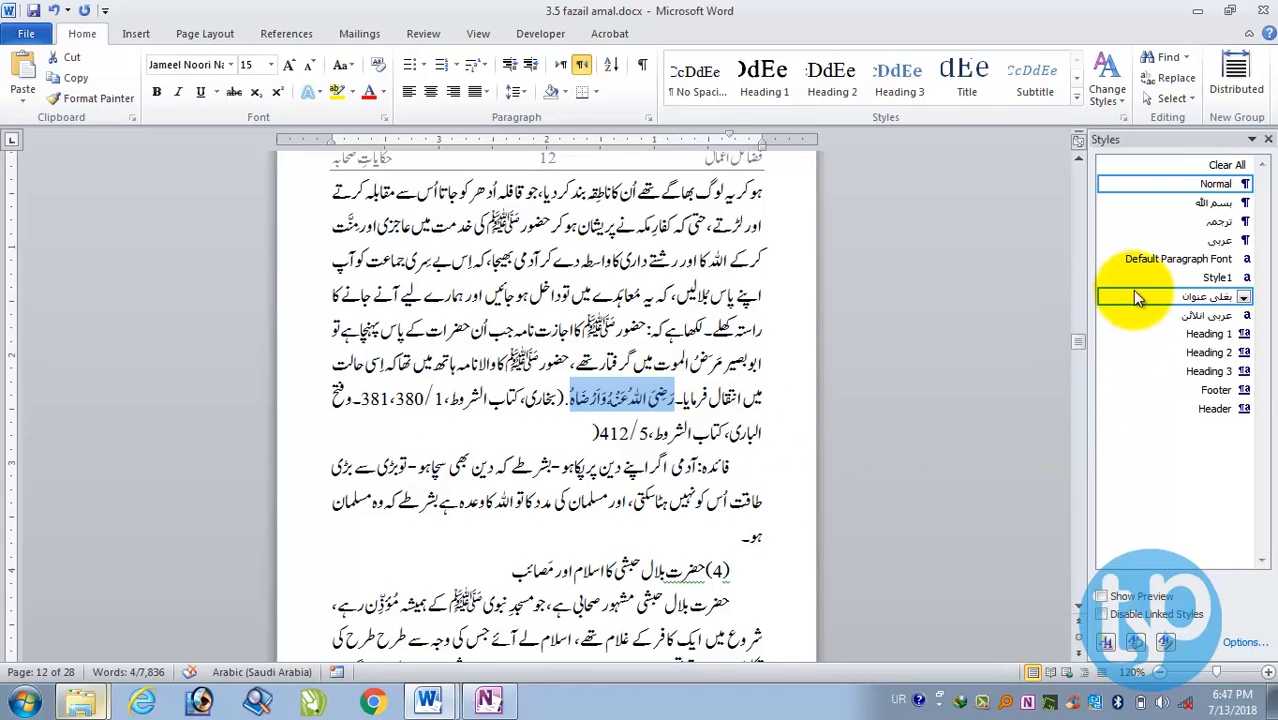
pyautogui.click(1168, 312)
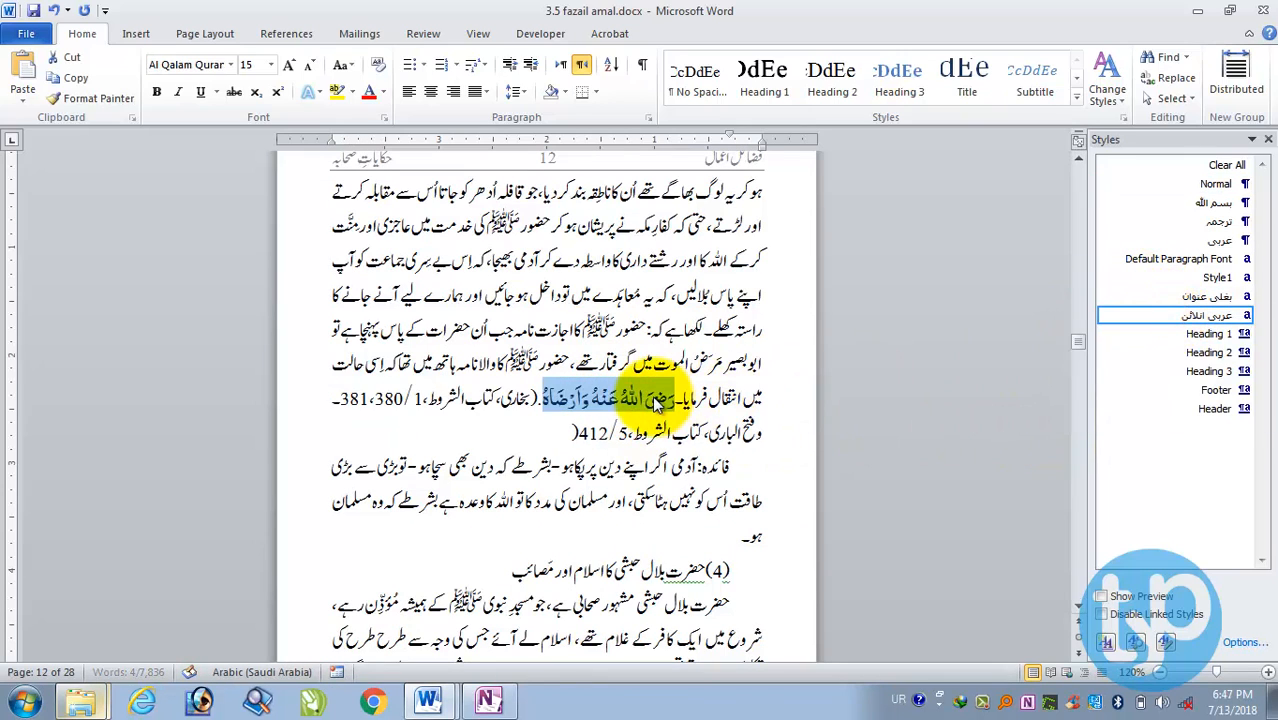
pyautogui.click(682, 394)
# Separate the Arabic honorific after "حضرت علی" under heading (5) on page 14 with a space and apply the "عربی انلائن" style to it.
pyautogui.scroll(-5, 683, 400)
pyautogui.scroll(-15, 683, 405)
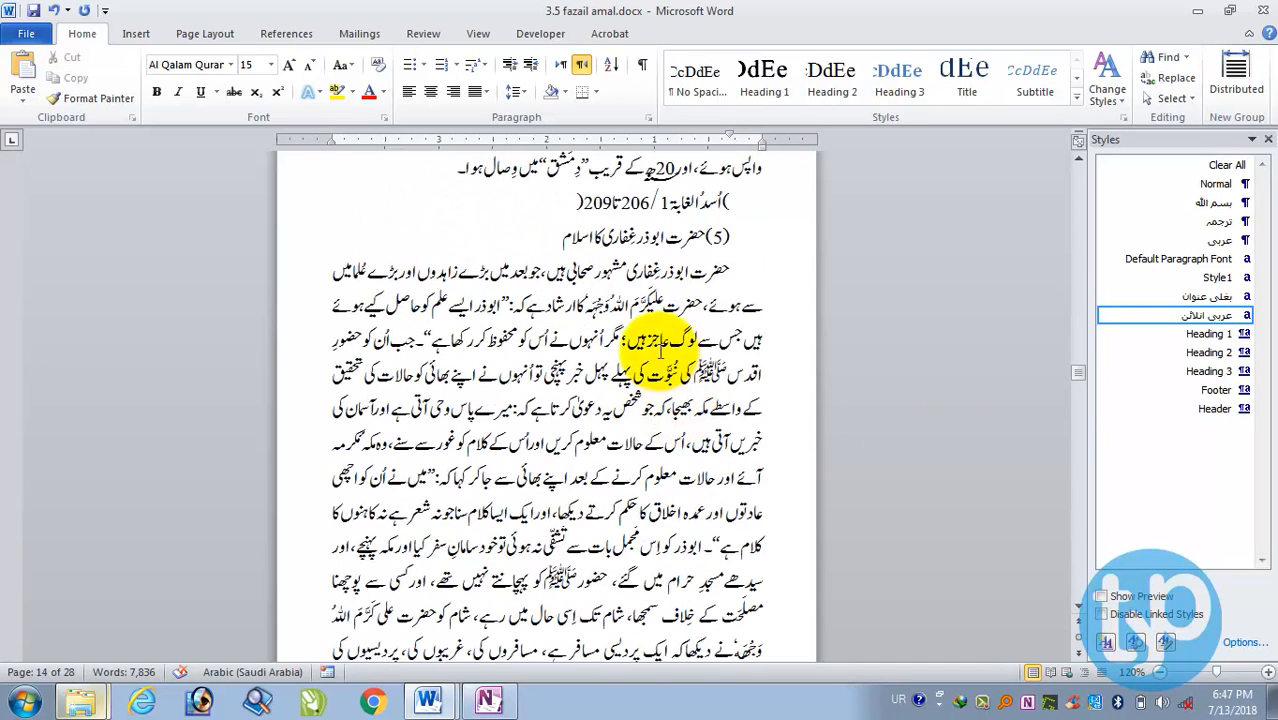
pyautogui.click(700, 442)
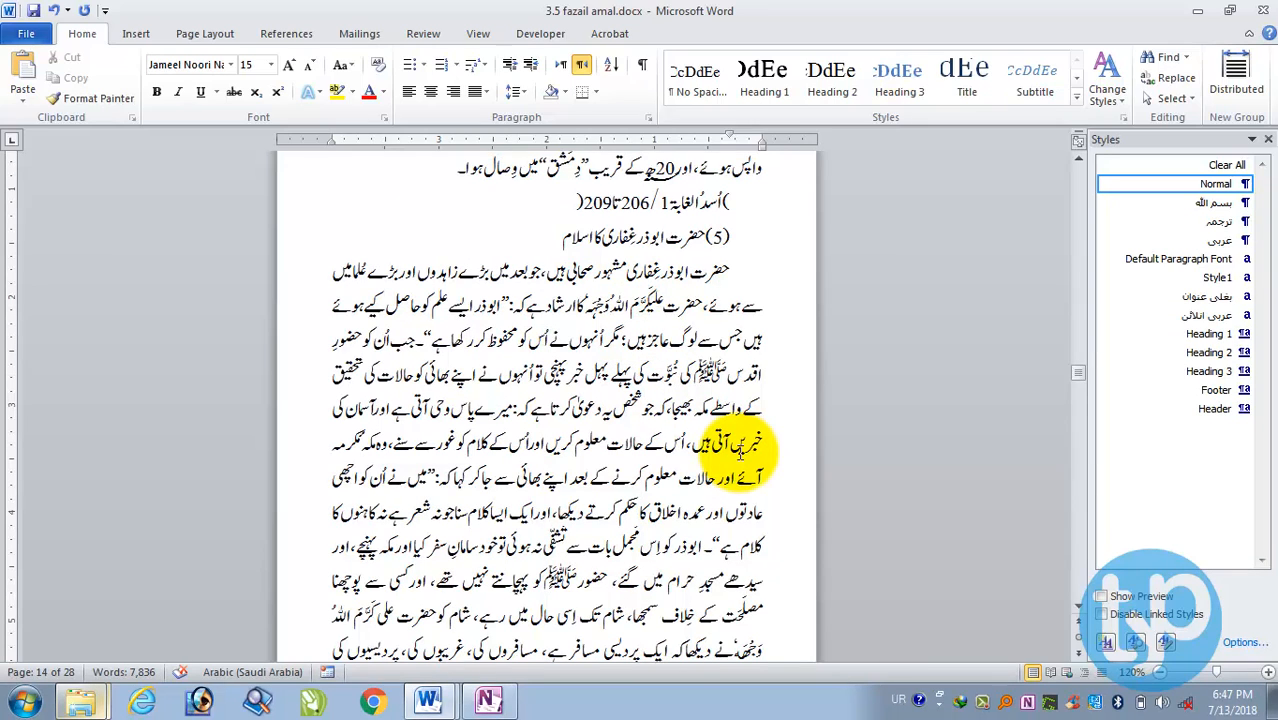
pyautogui.hotkey('shift', 'Left')
pyautogui.hotkey('shift', 'Left')
pyautogui.hotkey('shift', 'Left')
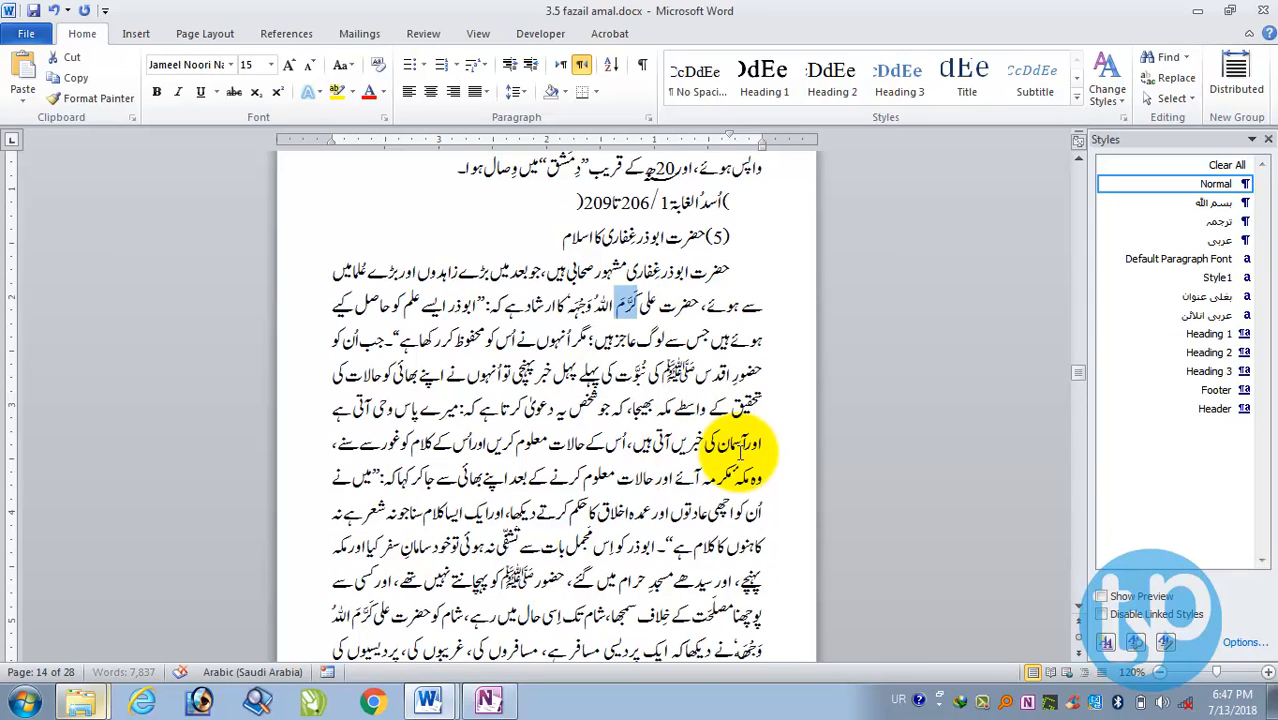
pyautogui.hotkey('shift', 'Left')
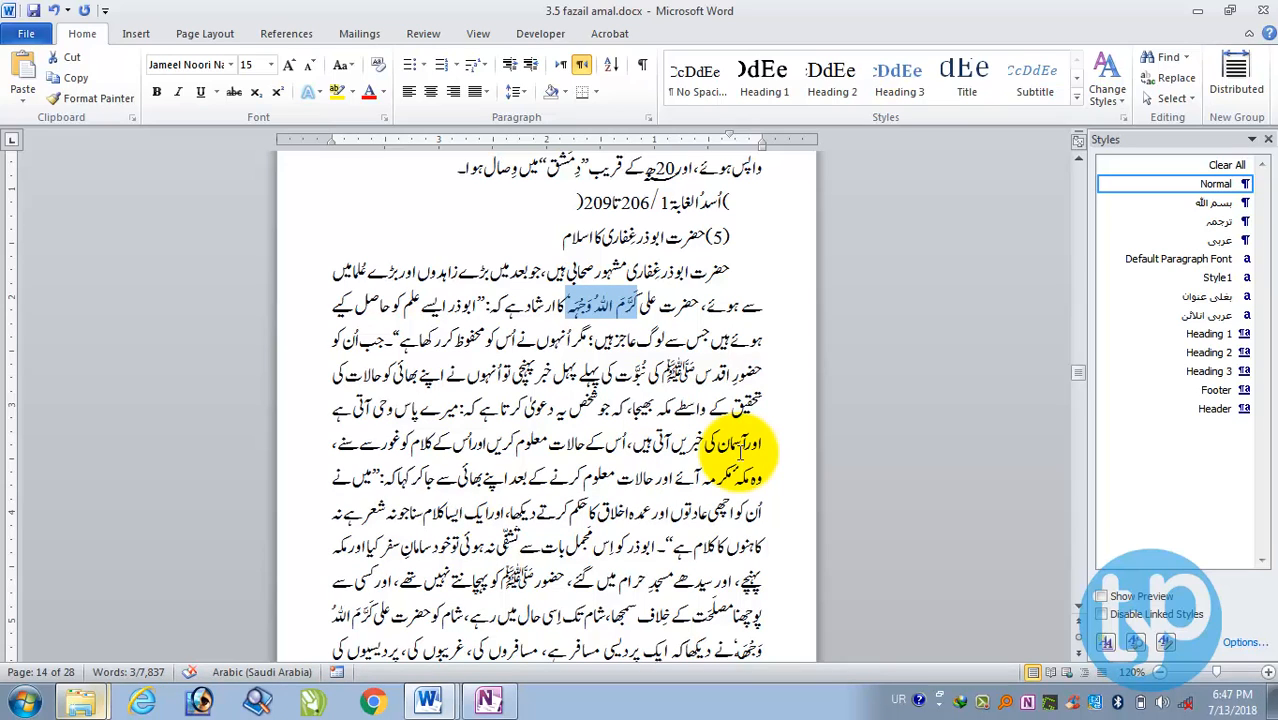
pyautogui.click(1195, 316)
pyautogui.click(597, 302)
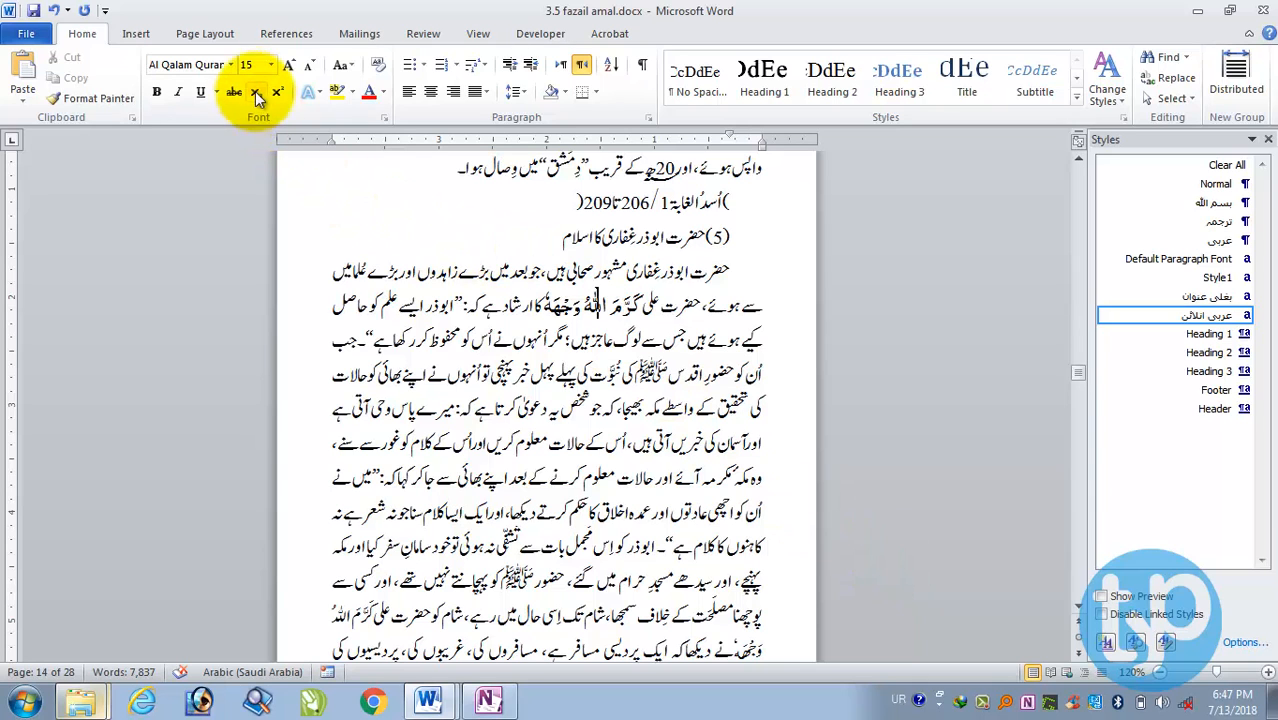
pyautogui.scroll(-5, 565, 470)
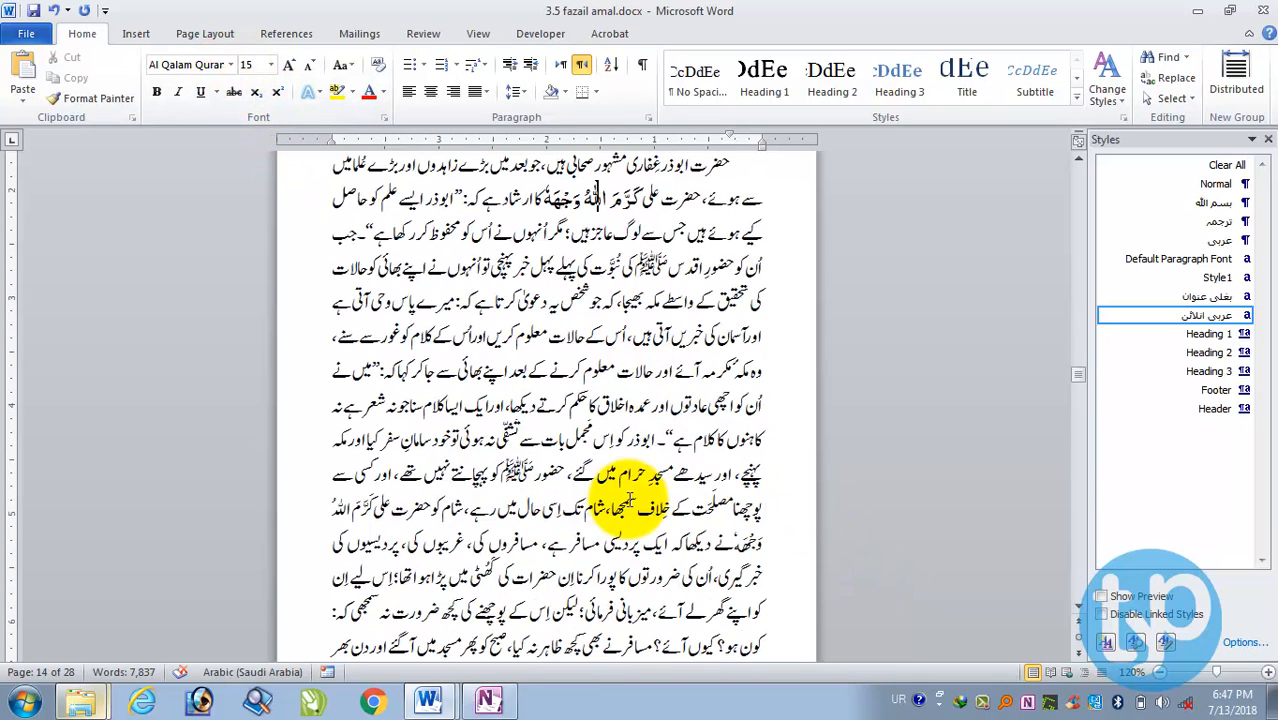
pyautogui.scroll(-3, 569, 448)
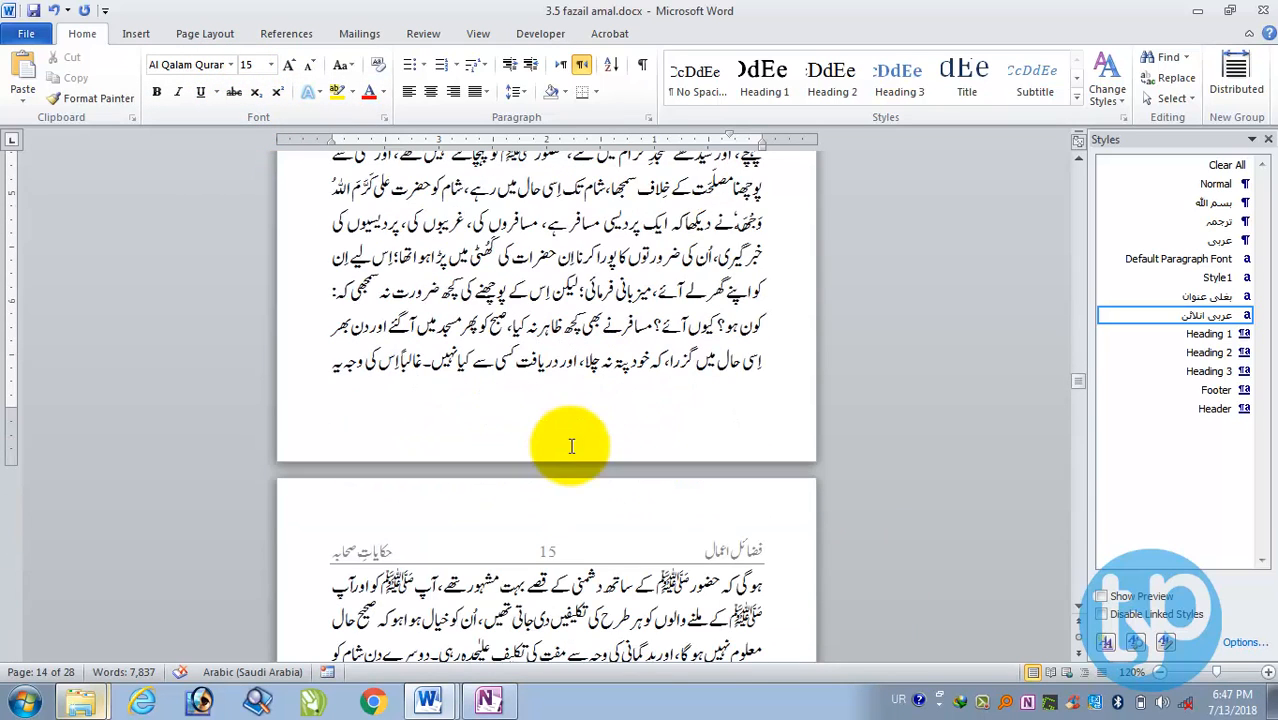
pyautogui.scroll(9, 571, 446)
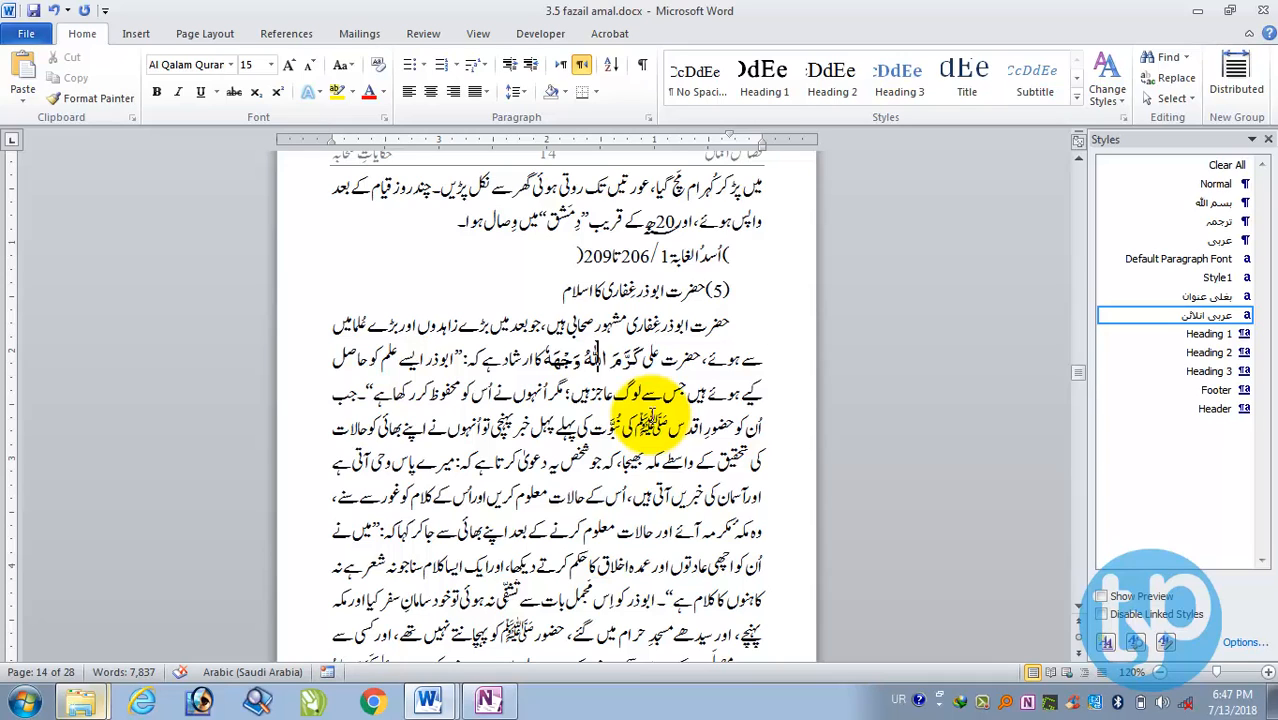
# Return to the start of the document, go to the chapter list on page 3, and place the cursor in the "پہلا باب" label.
pyautogui.hotkey('ctrl', 'Home')
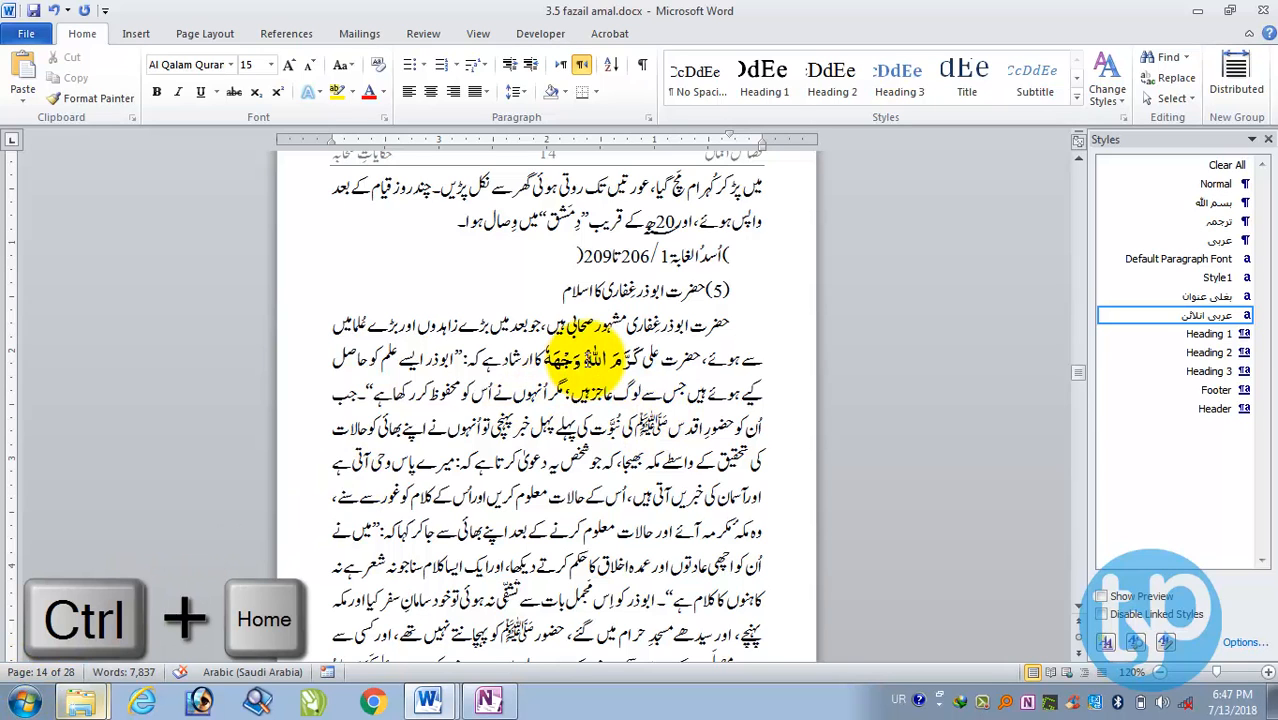
pyautogui.hotkey('ctrl', 'Home')
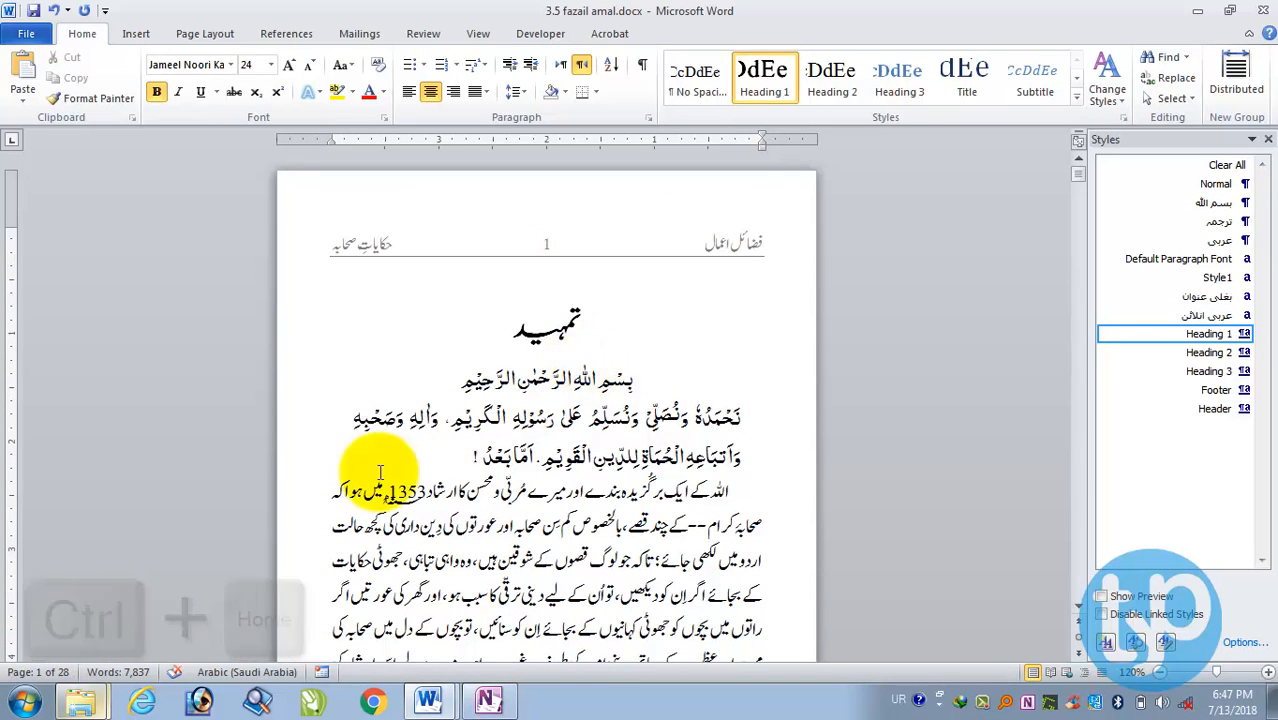
pyautogui.scroll(-4, 380, 472)
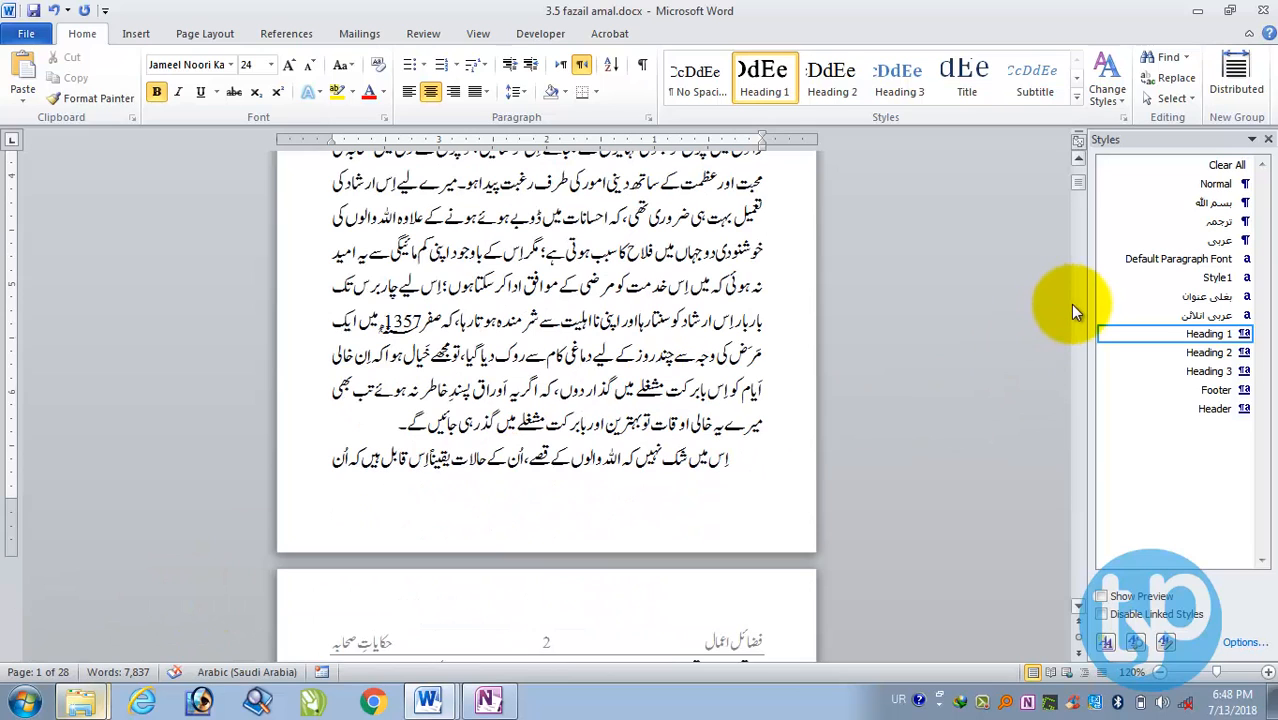
pyautogui.click(1078, 304)
pyautogui.click(1077, 303)
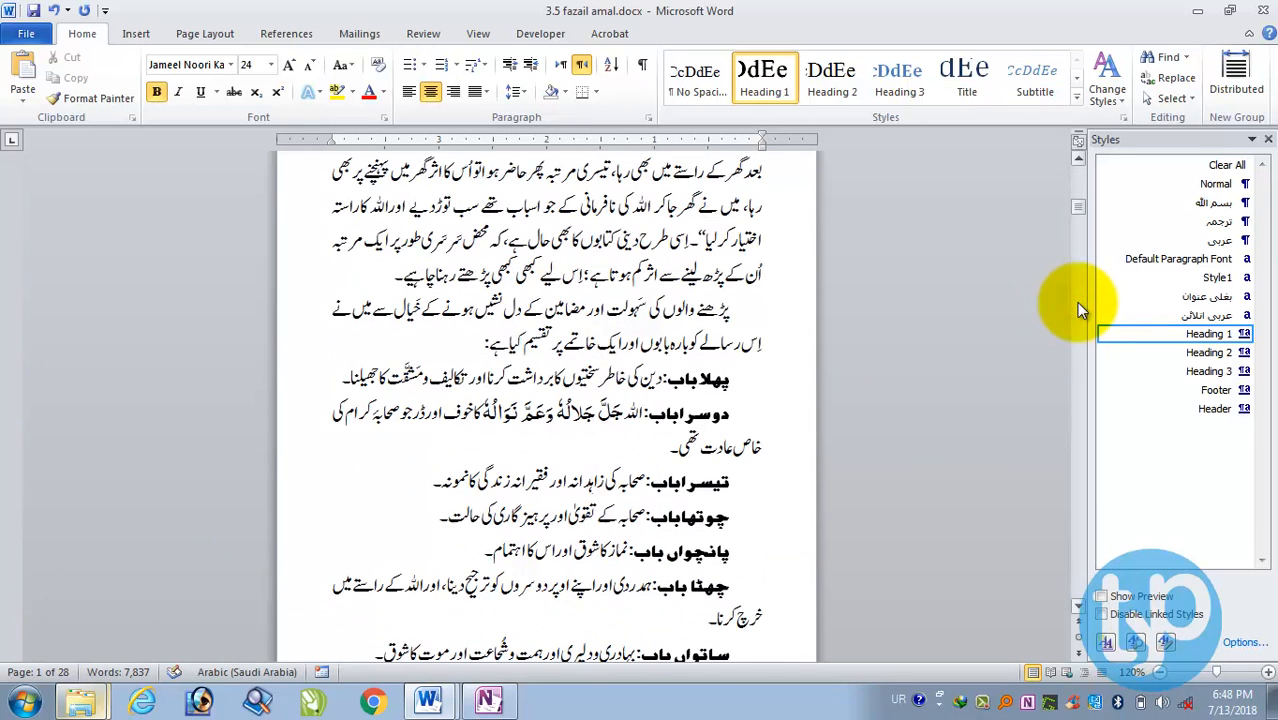
pyautogui.click(1077, 303)
pyautogui.scroll(3, 687, 314)
pyautogui.scroll(5, 688, 312)
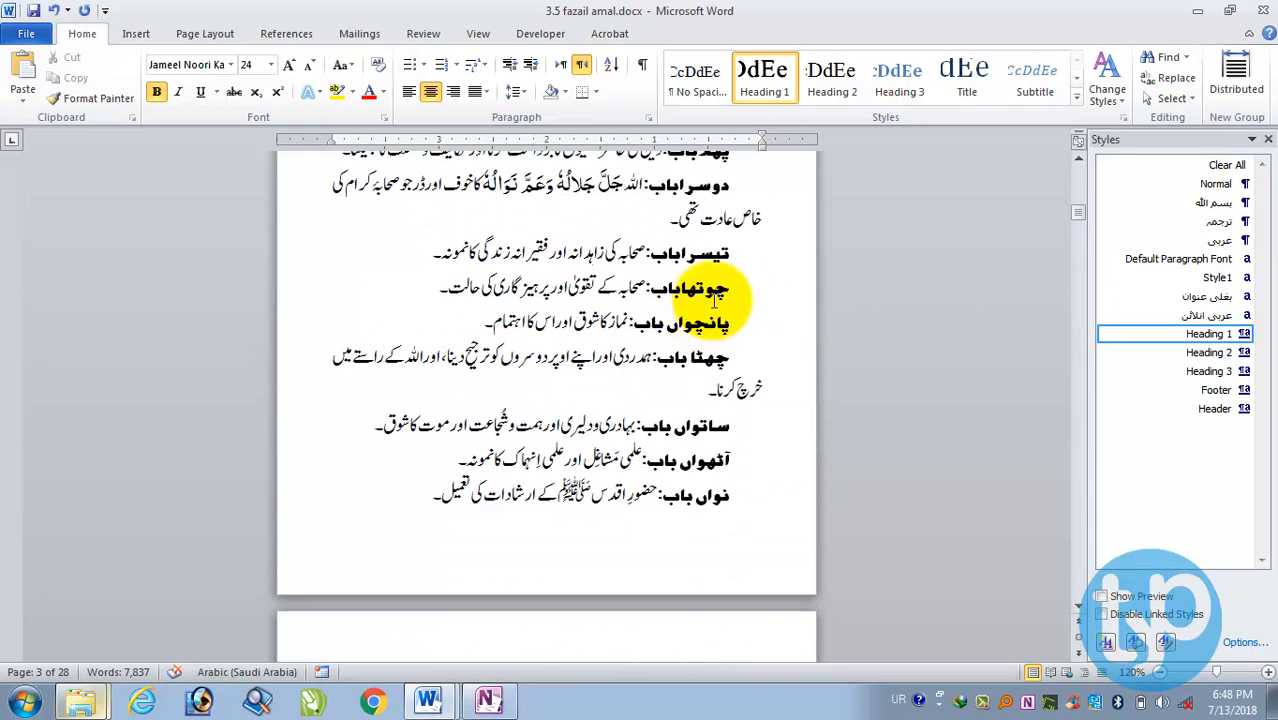
pyautogui.click(704, 256)
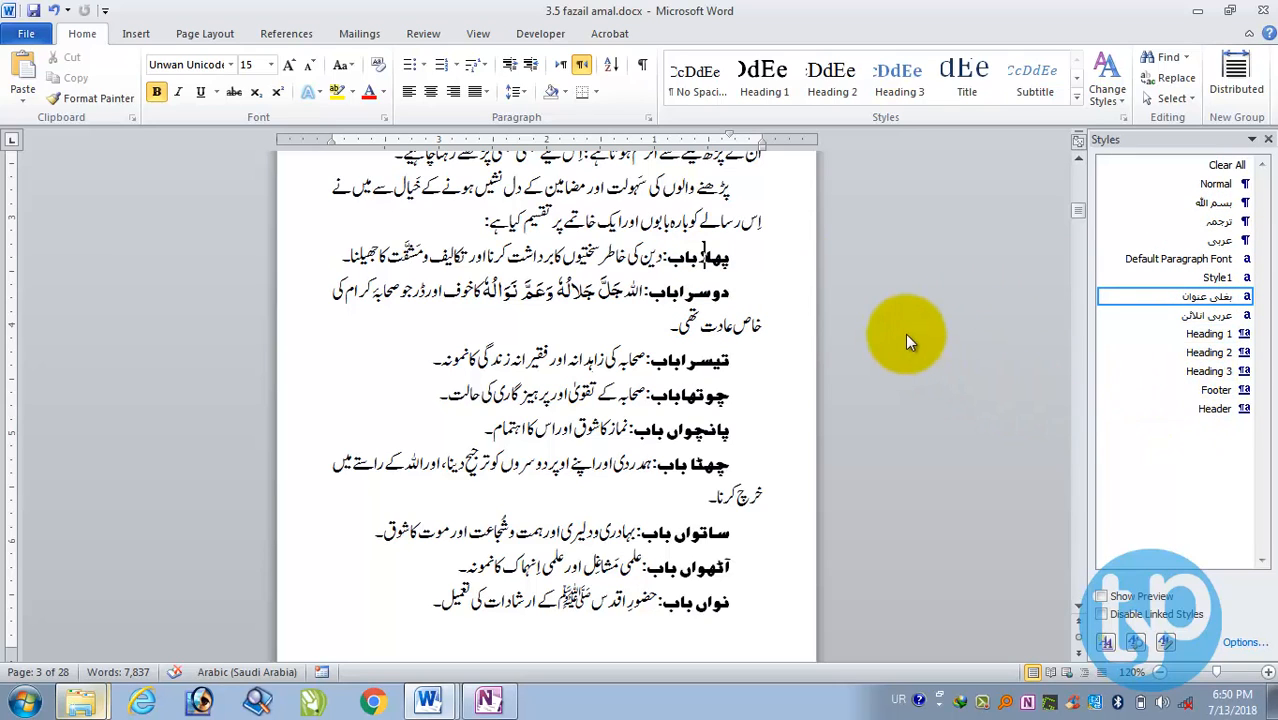
# Modify the "بغلی عنوان" style to use the Jameel Noori Kasheeda font for all scripts.
pyautogui.rightClick(1106, 298)
pyautogui.click(1075, 339)
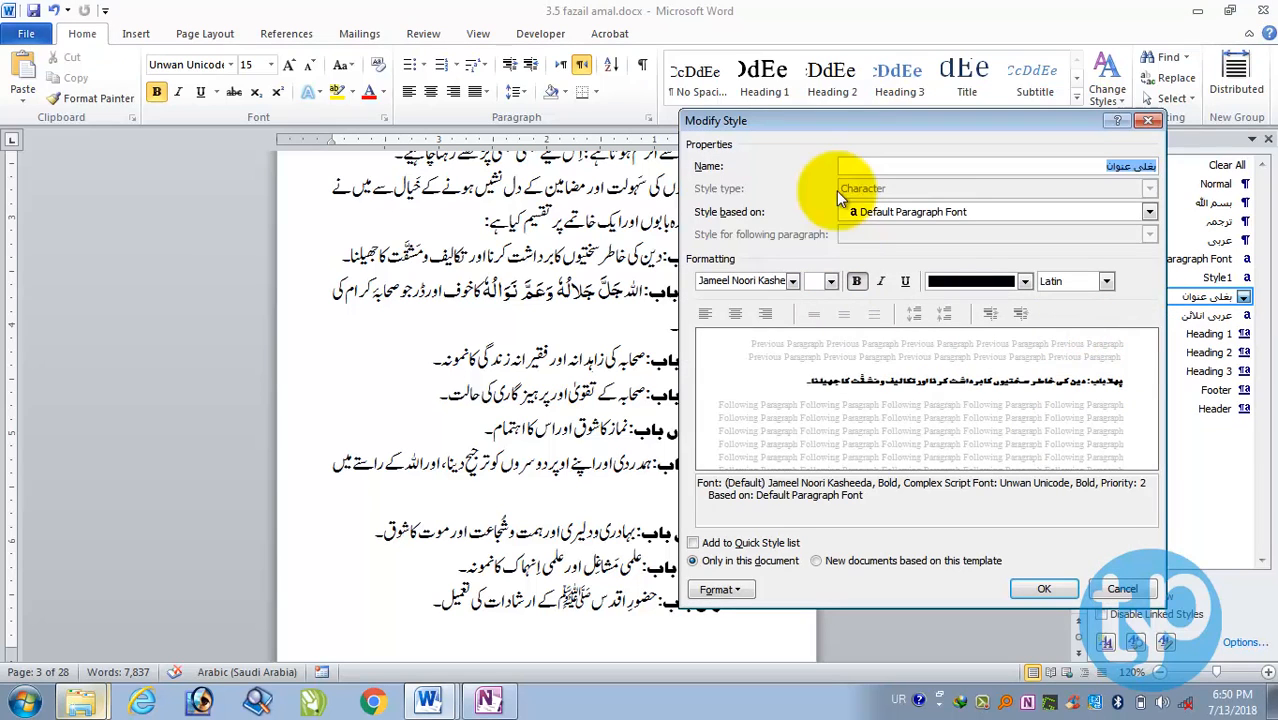
pyautogui.moveTo(828, 120); pyautogui.dragTo(243, 117)
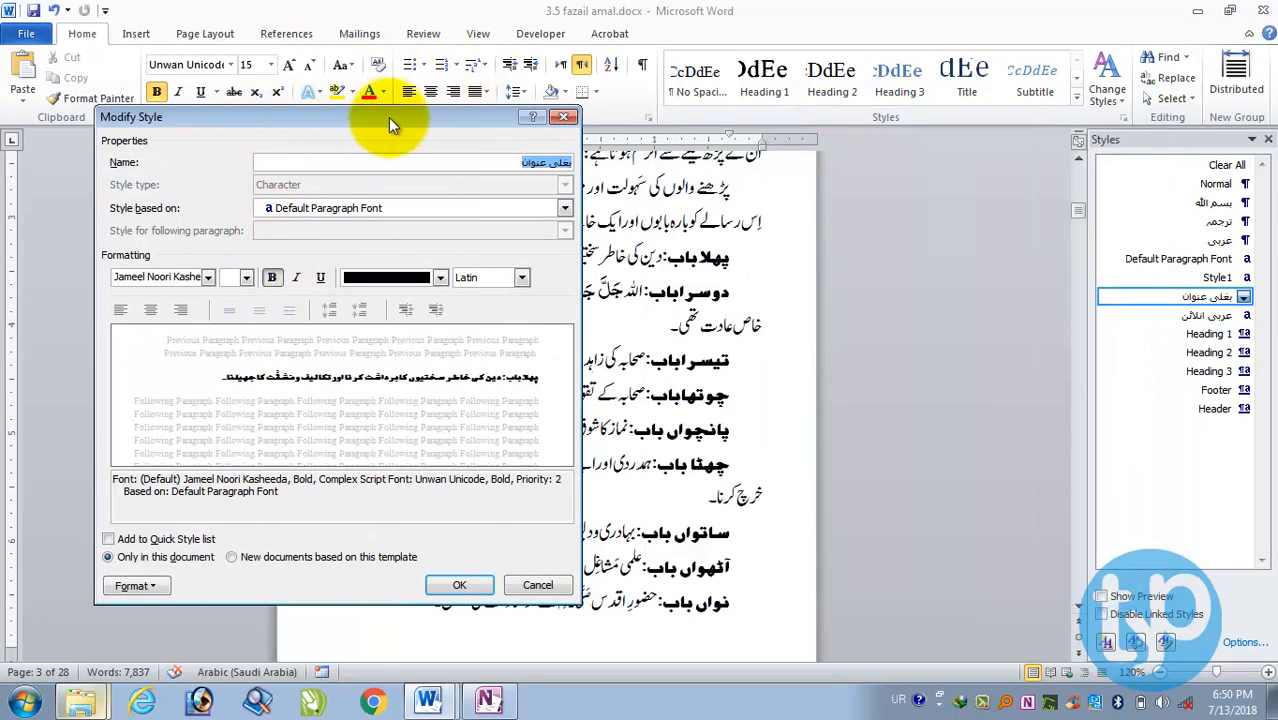
pyautogui.moveTo(388, 117); pyautogui.dragTo(326, 176)
pyautogui.click(480, 316)
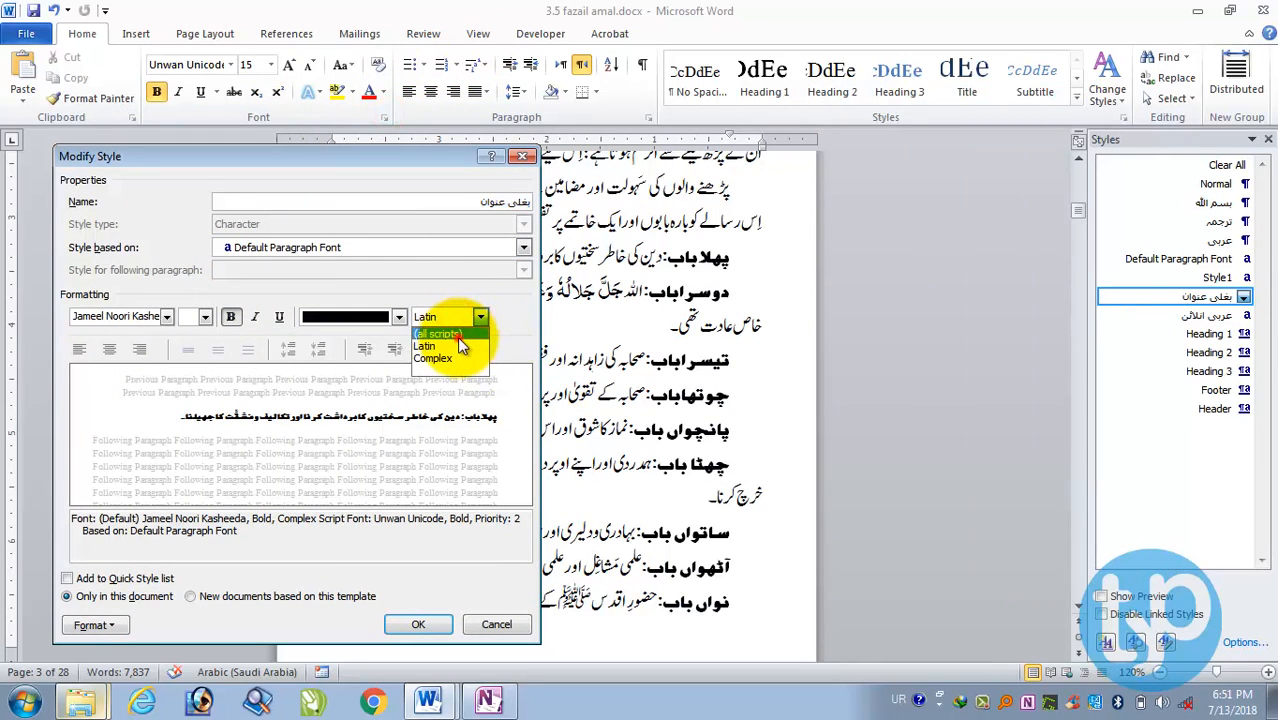
pyautogui.click(457, 336)
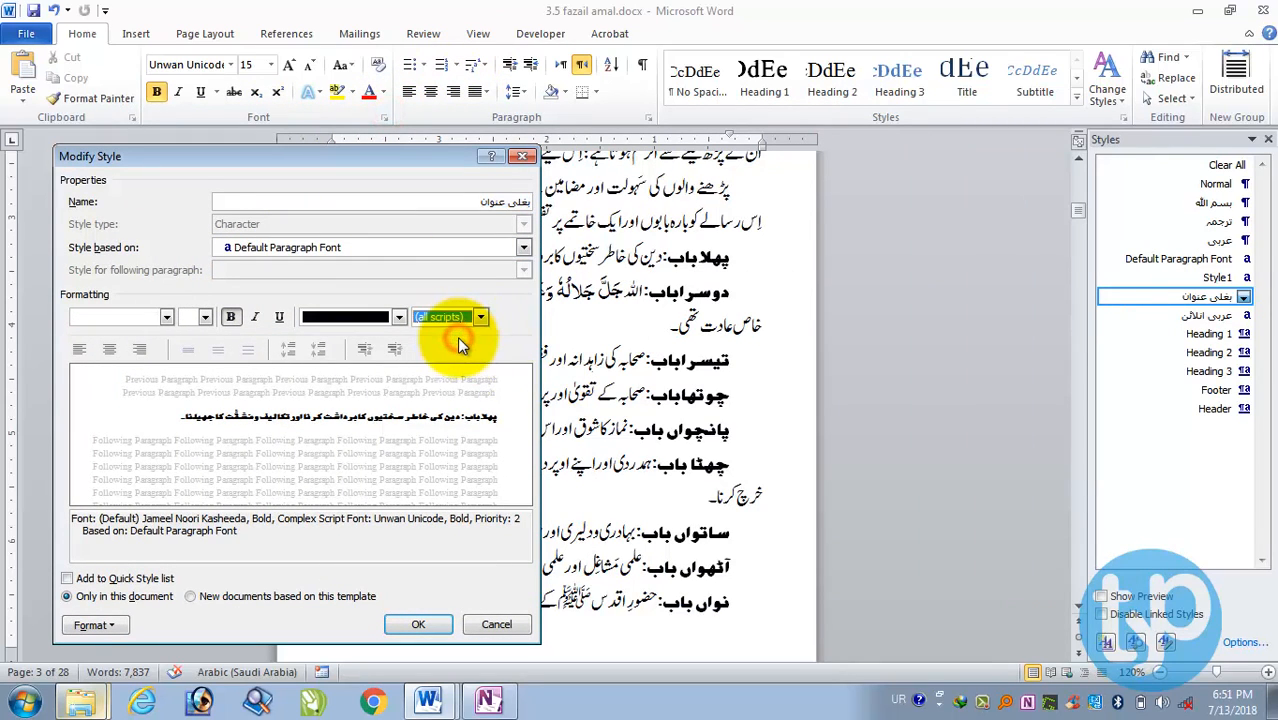
pyautogui.click(166, 318)
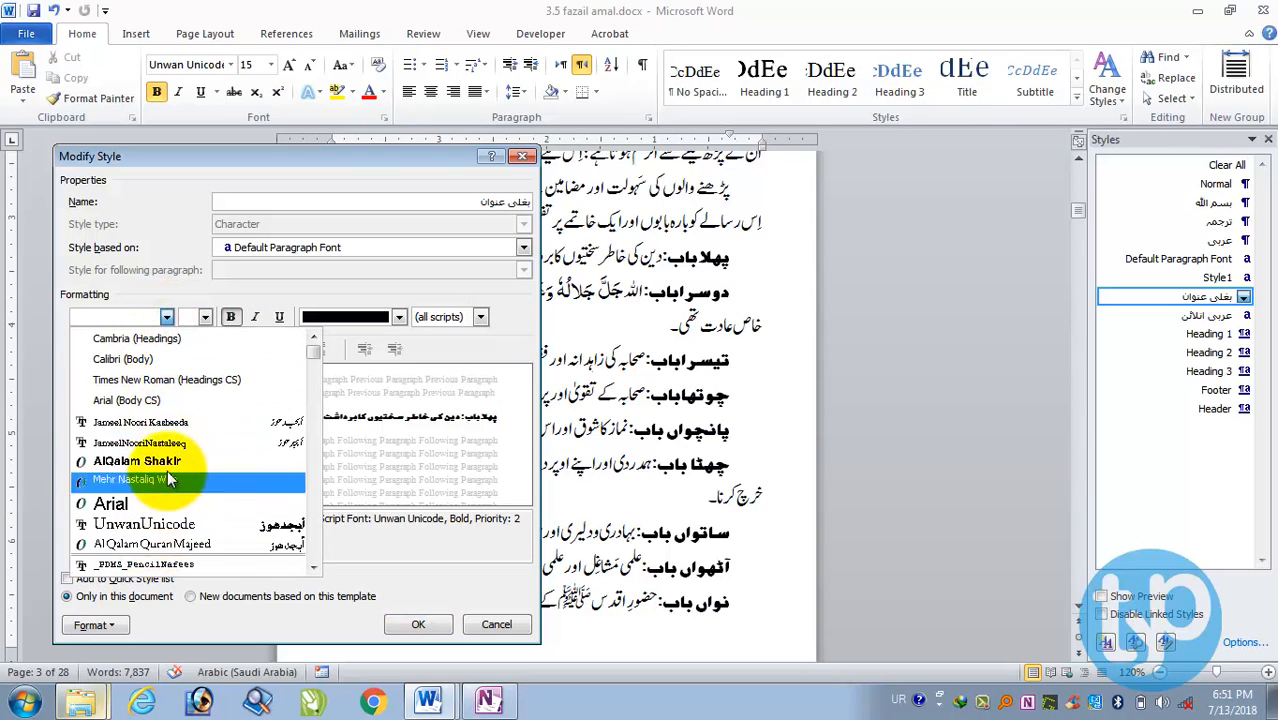
pyautogui.click(170, 422)
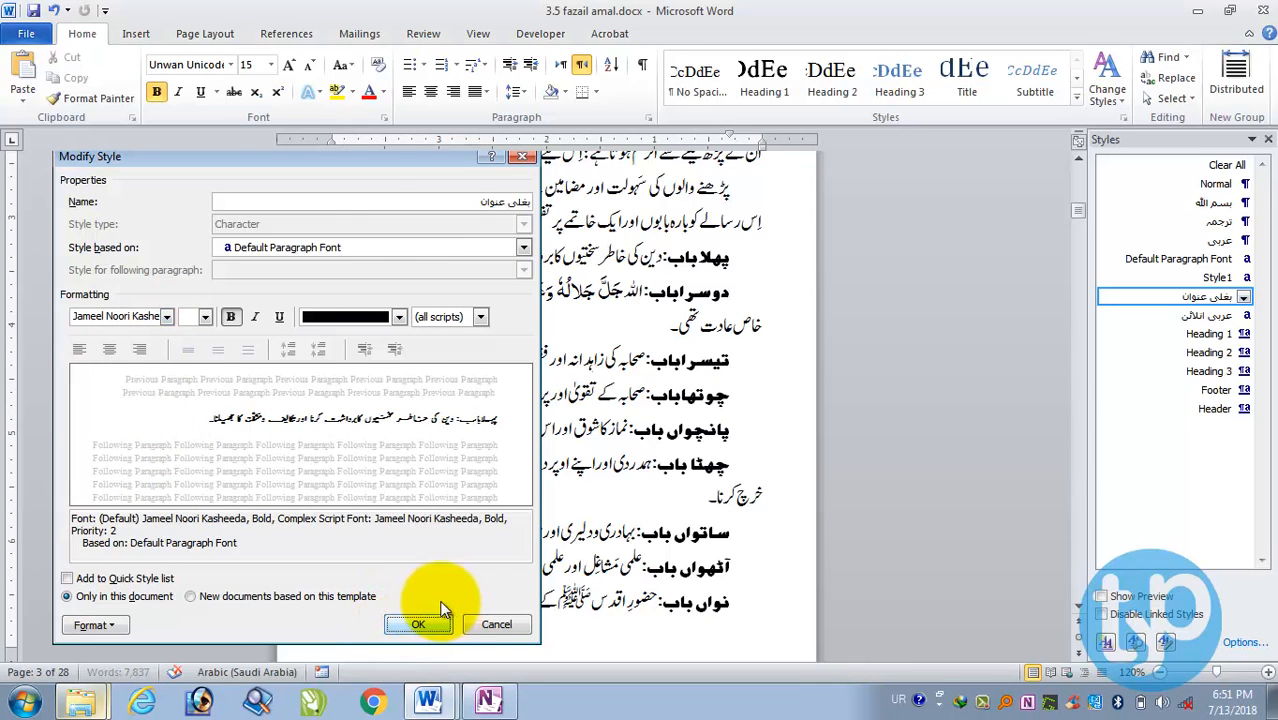
pyautogui.click(438, 624)
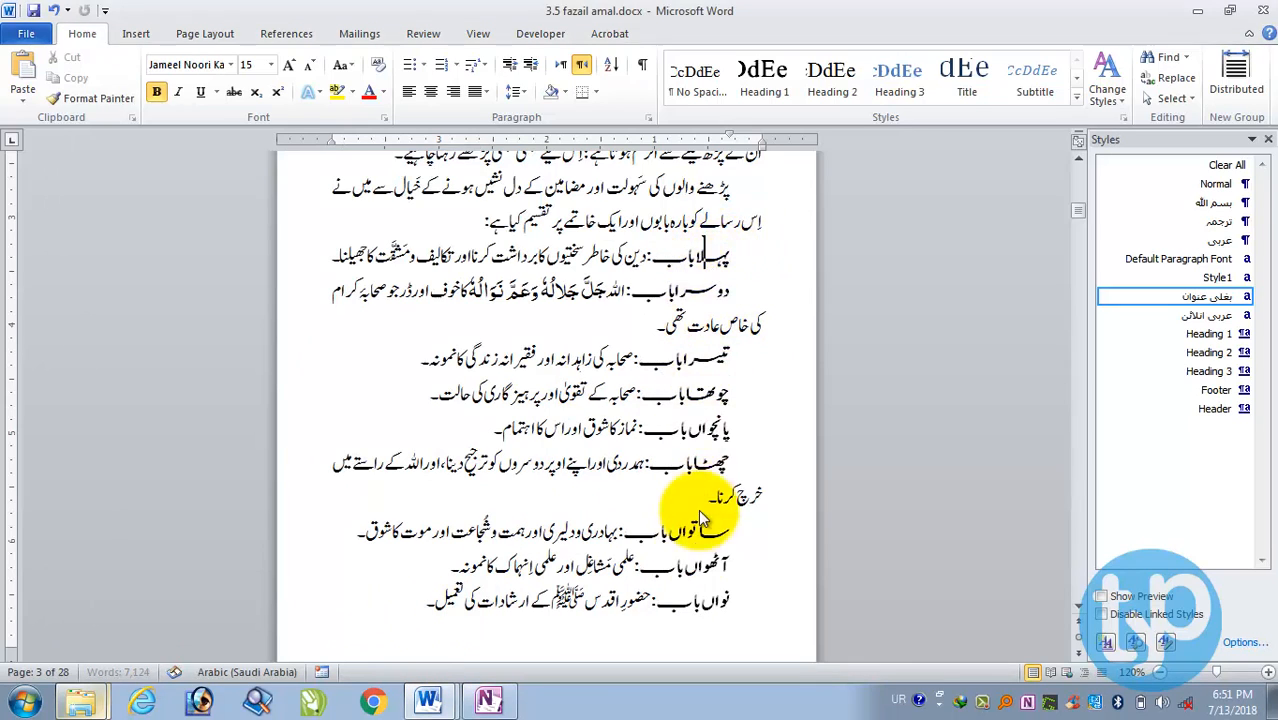
# Check the restyled chapter labels on pages 3 and 4, and place the cursor in the "پہلا باب" label.
pyautogui.scroll(-5, 700, 430)
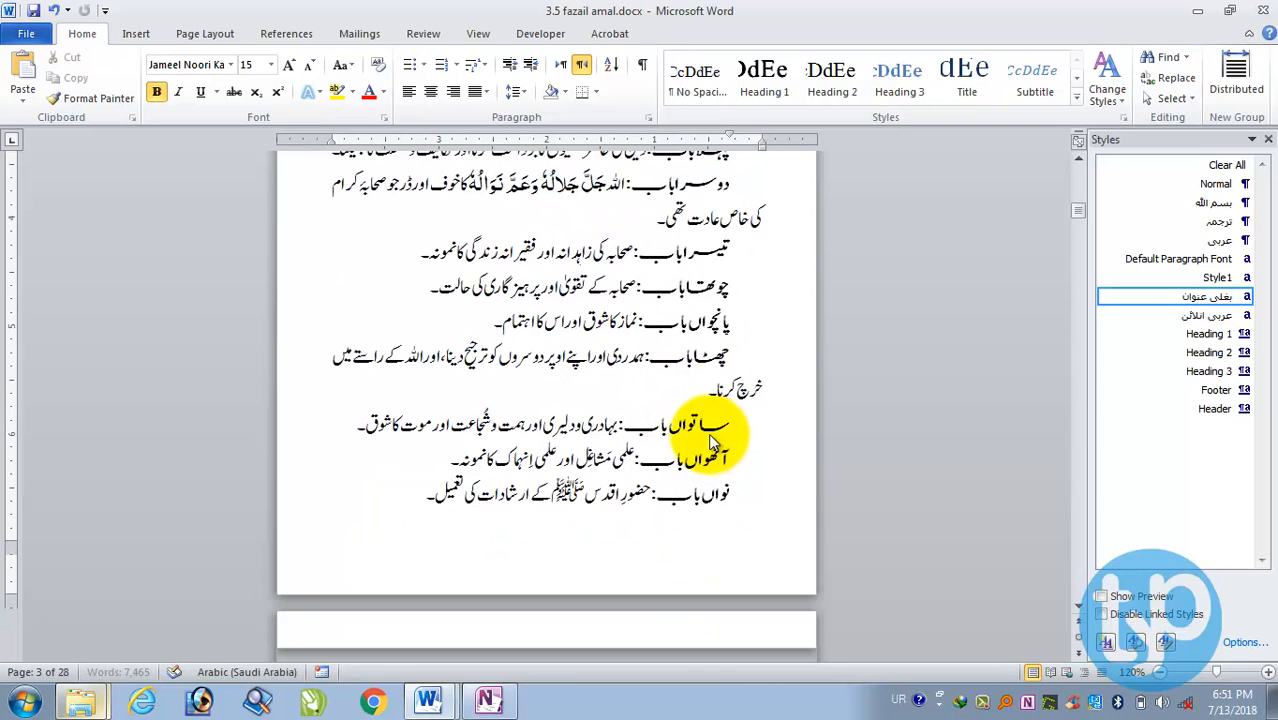
pyautogui.scroll(-3, 708, 445)
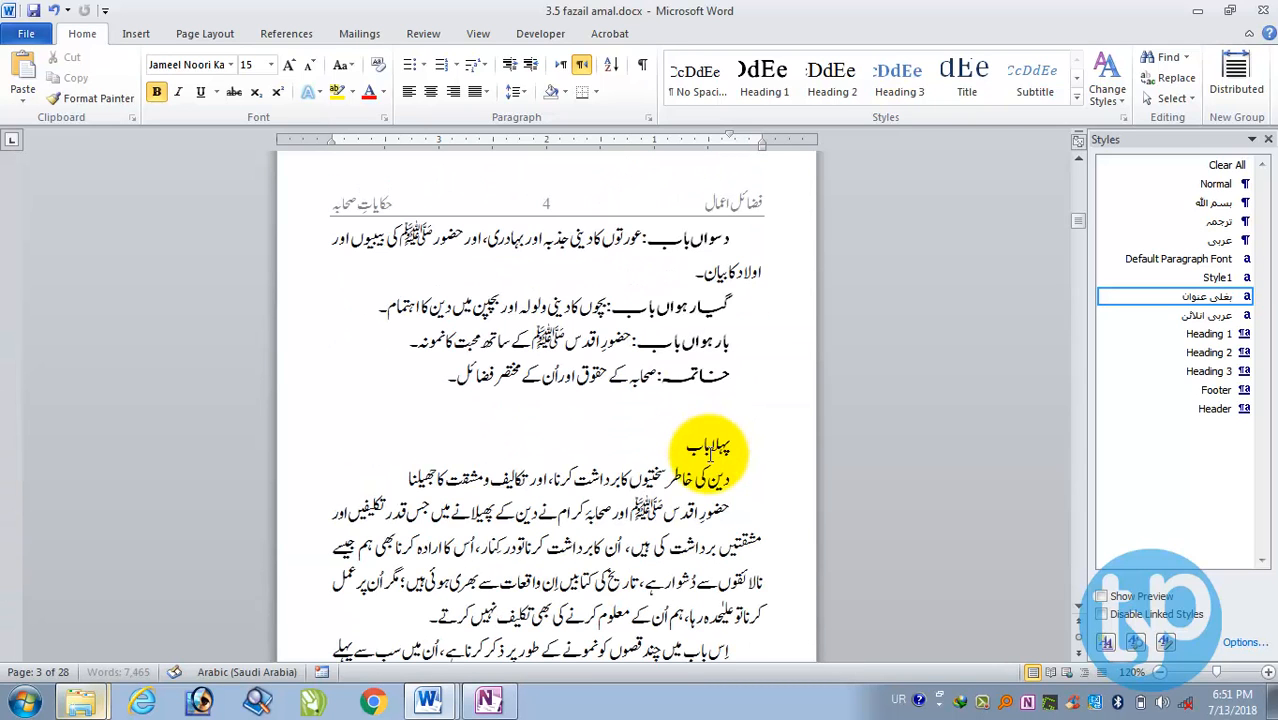
pyautogui.scroll(6, 705, 452)
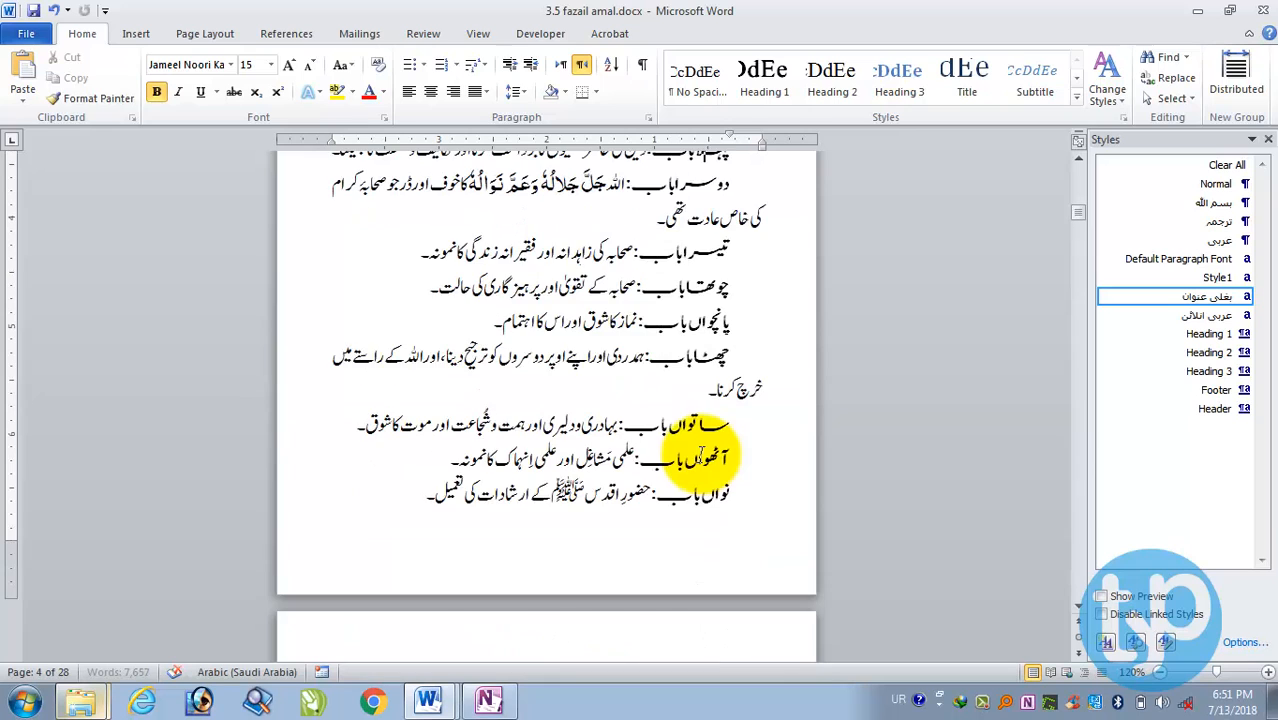
pyautogui.scroll(1, 700, 453)
pyautogui.click(703, 262)
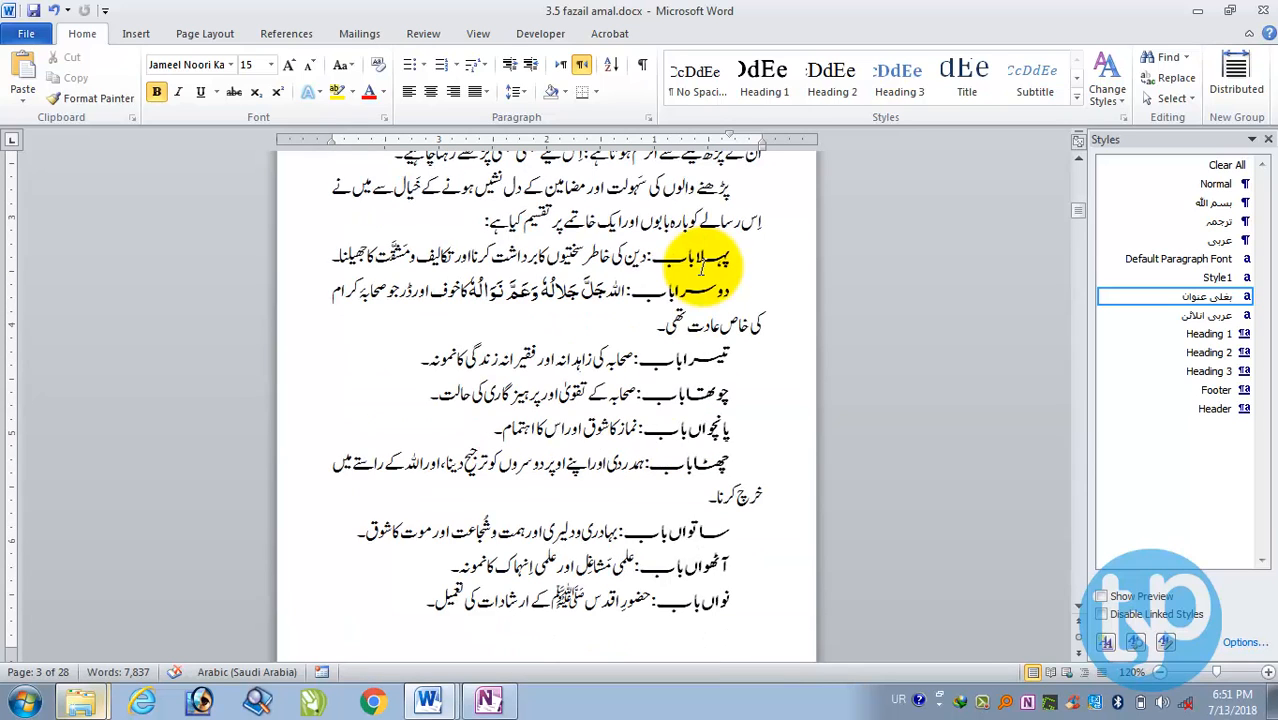